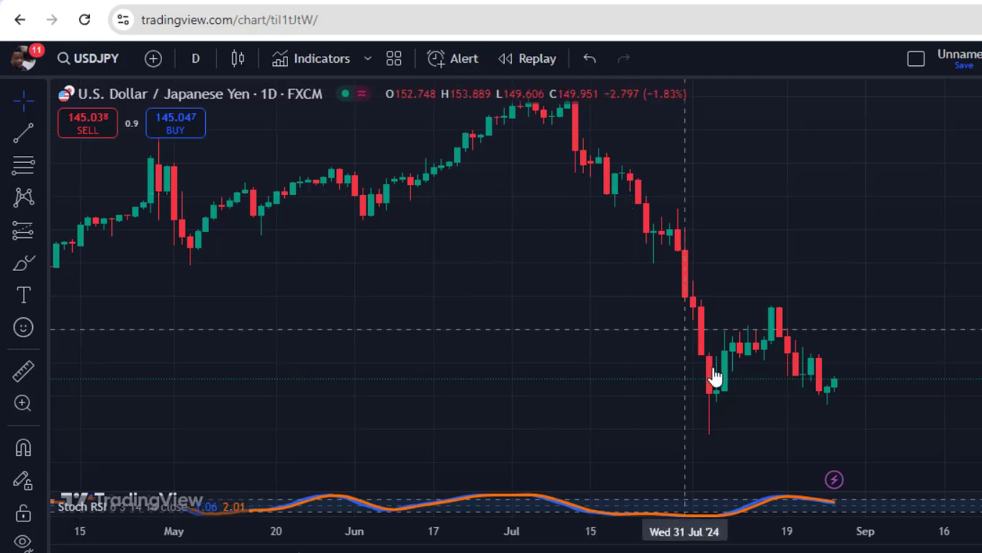
Step: Zoom into USDJPY, brush a red line along the early-August lows, then bring up EURUSD daily
scroll(710, 380, up, 2)
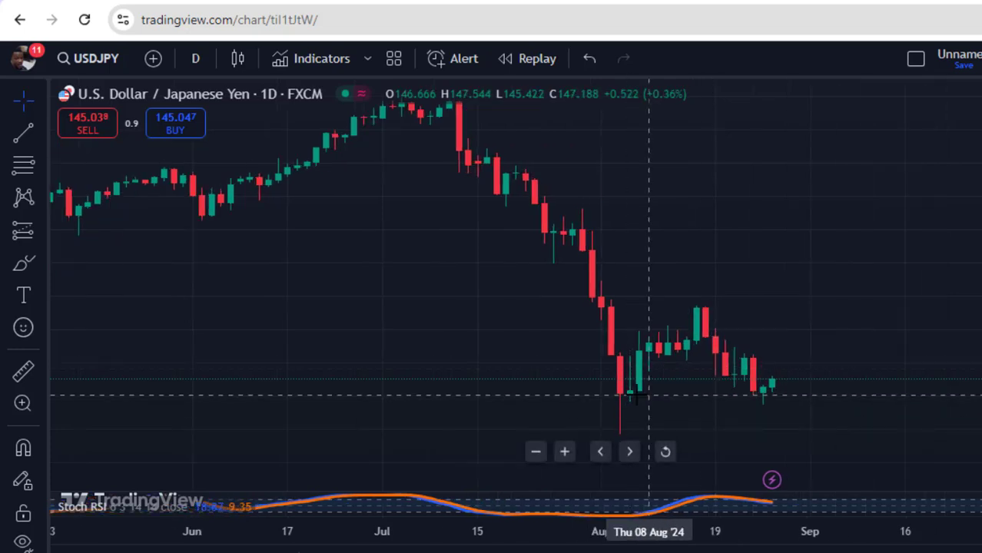
click(25, 263)
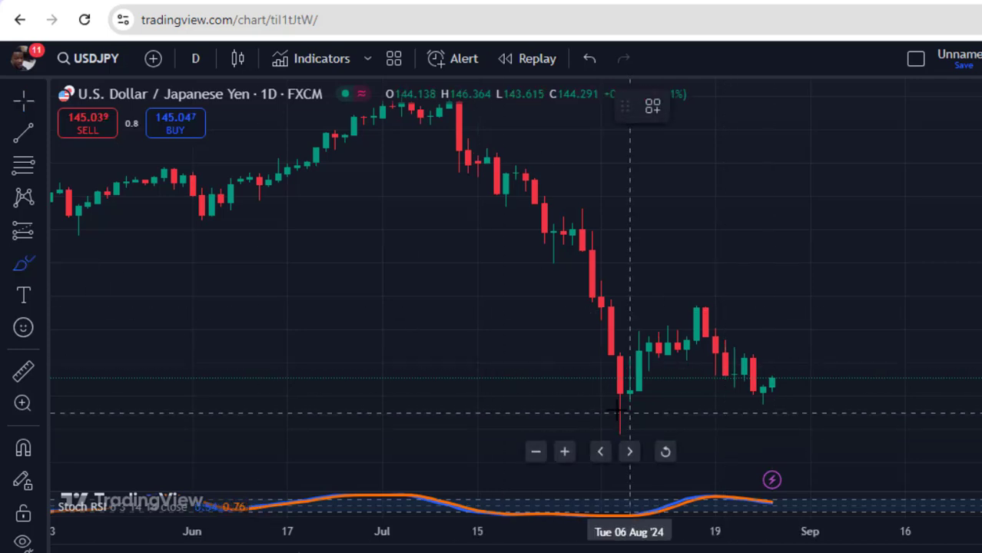
mouse_move(630, 396)
mouse_down()
mouse_move(593, 396)
mouse_move(811, 398)
mouse_up()
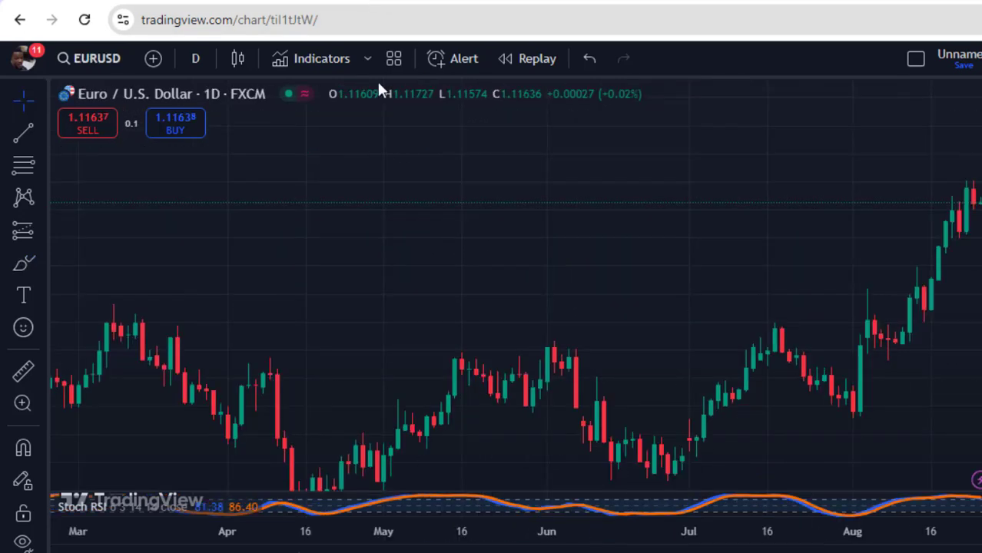
scroll(450, 197, down, 5)
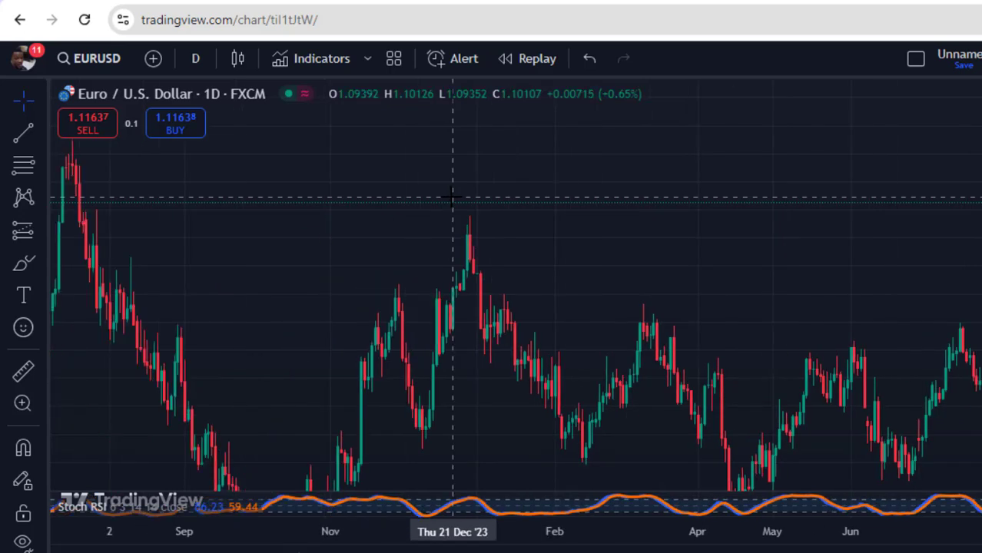
Step: Draw two yellow trend lines from the July 2023 high out to the right edge
scroll(486, 213, down, 3)
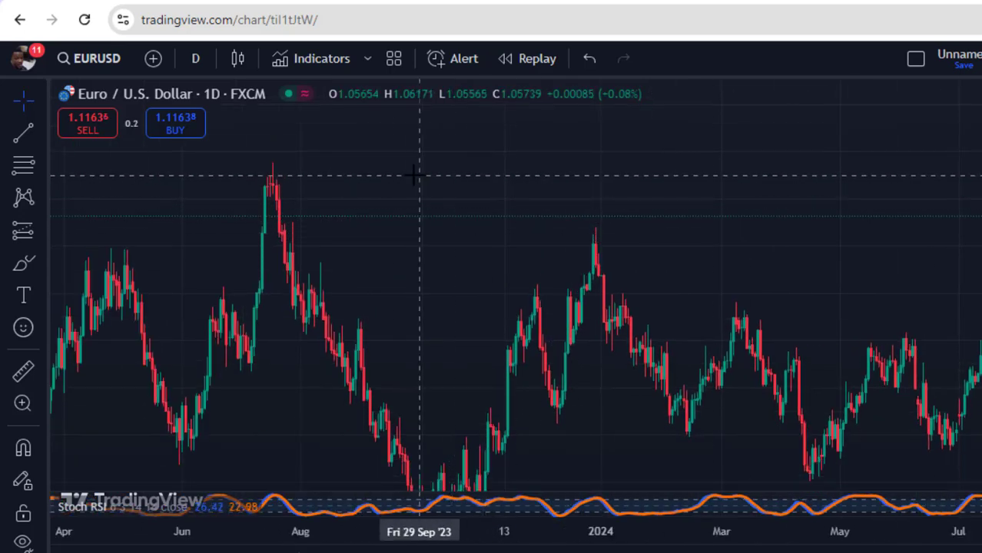
click(27, 139)
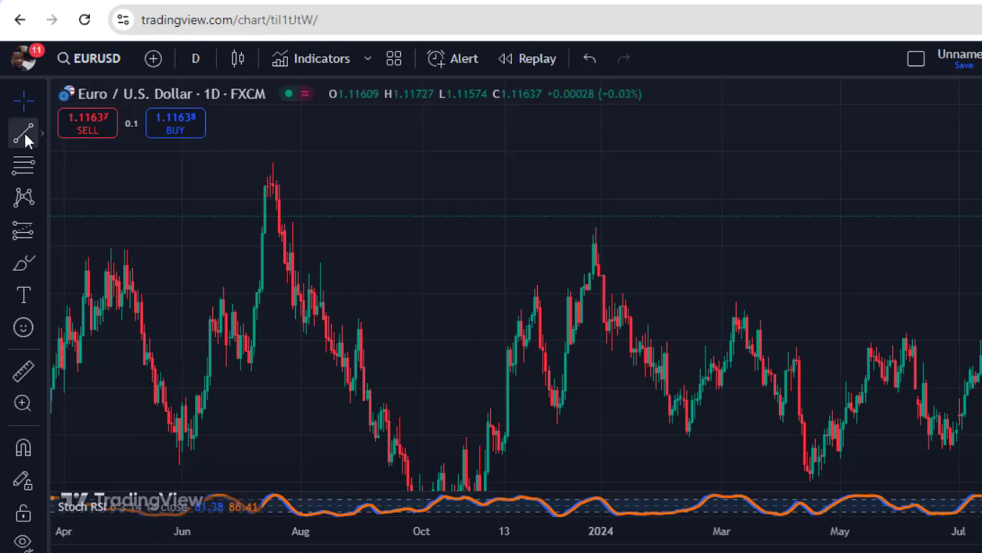
click(273, 166)
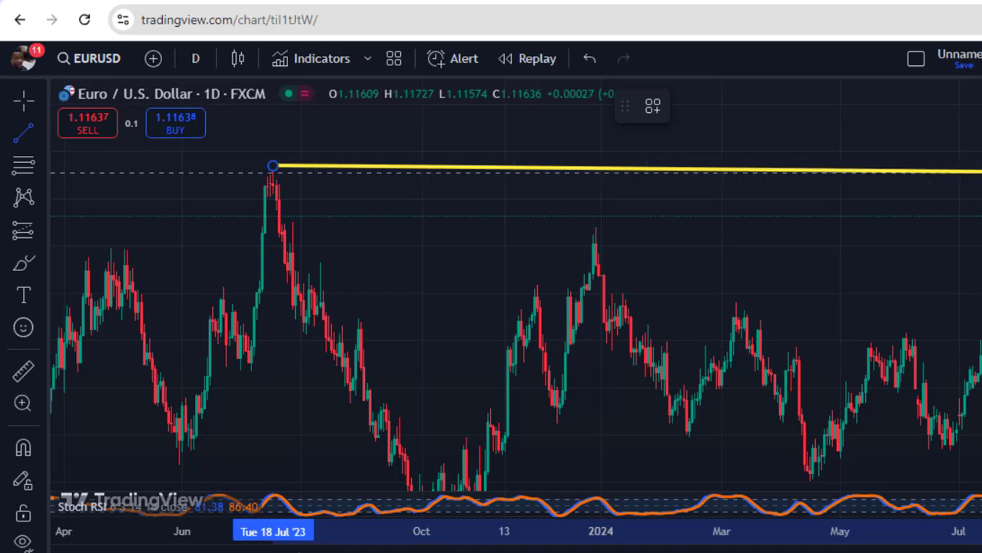
click(981, 169)
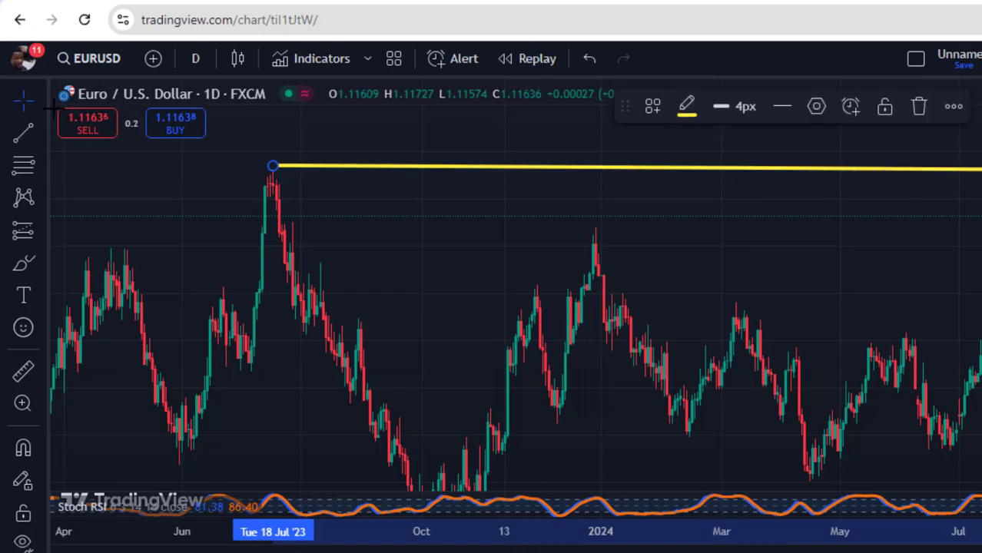
click(24, 134)
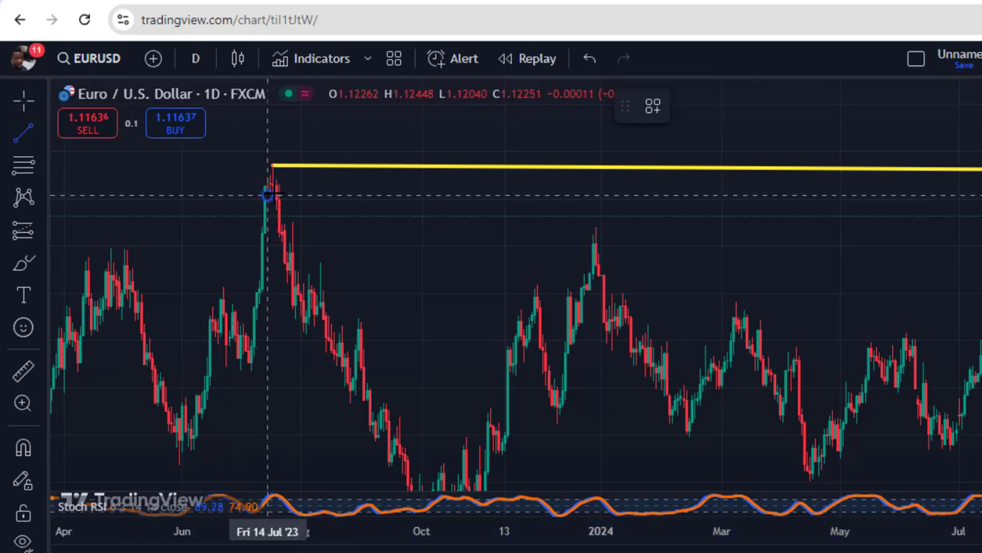
click(267, 196)
click(980, 202)
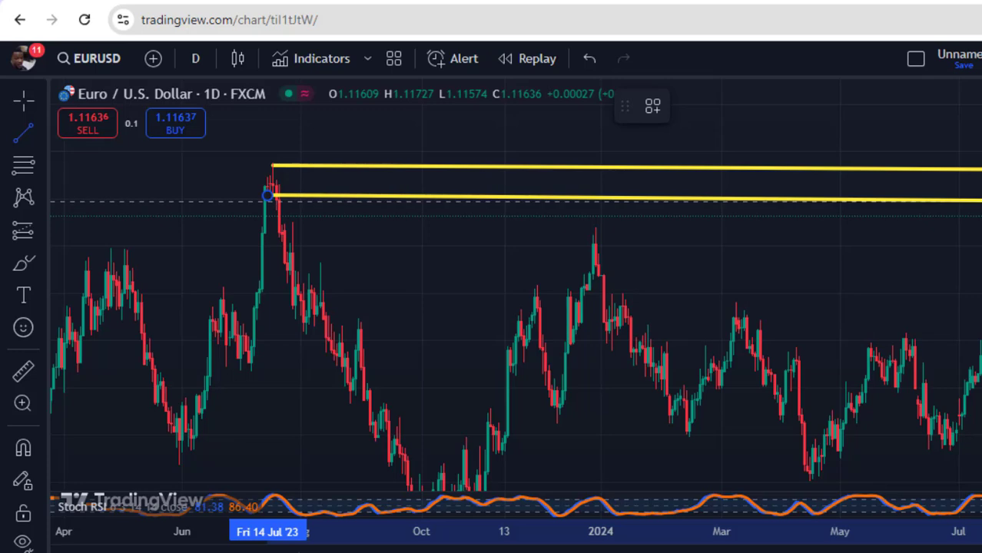
Step: Sketch a red brush mark at the yellow levels, then delete it
drag(961, 226, 684, 225)
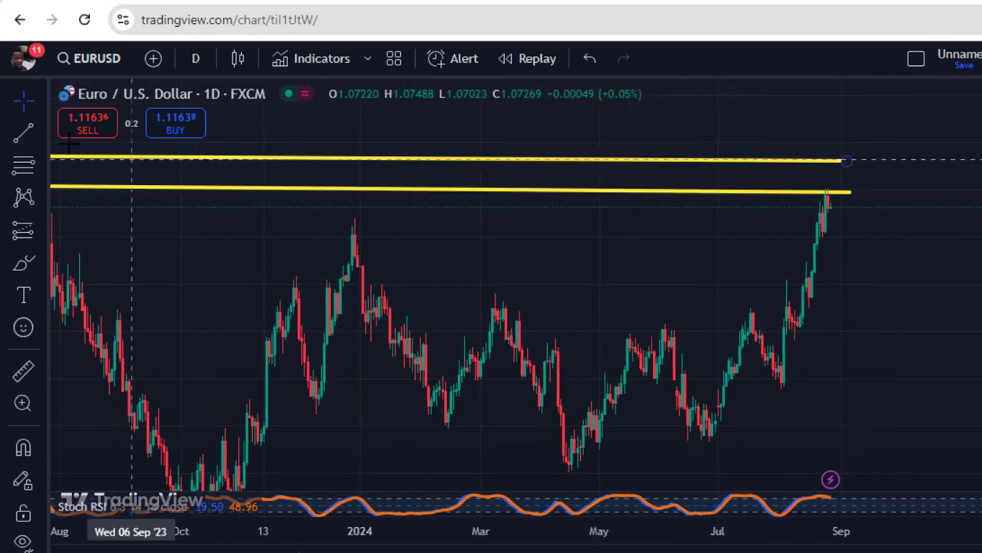
click(22, 260)
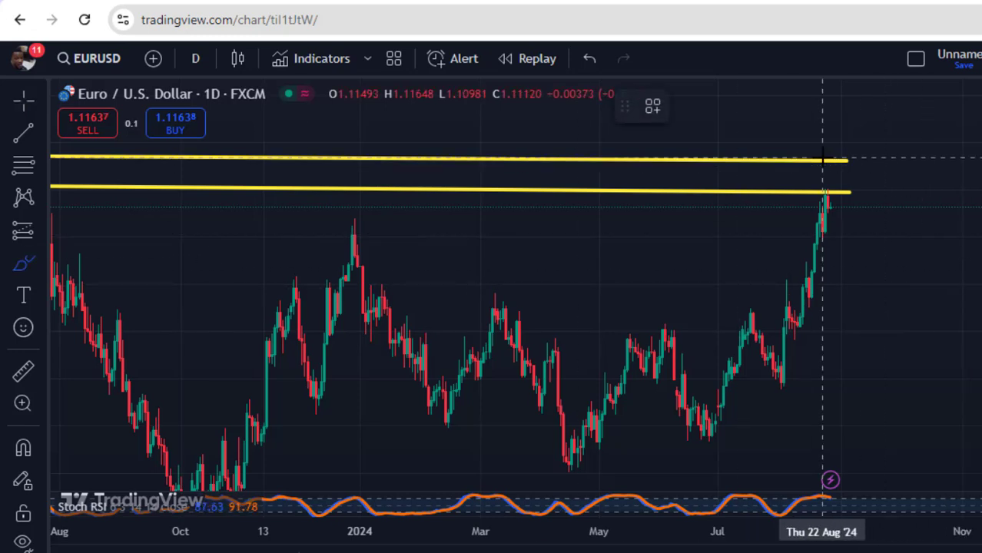
mouse_move(819, 159)
mouse_down()
mouse_move(764, 188)
mouse_move(865, 183)
mouse_move(812, 162)
mouse_move(892, 286)
mouse_move(931, 292)
mouse_move(980, 171)
mouse_up()
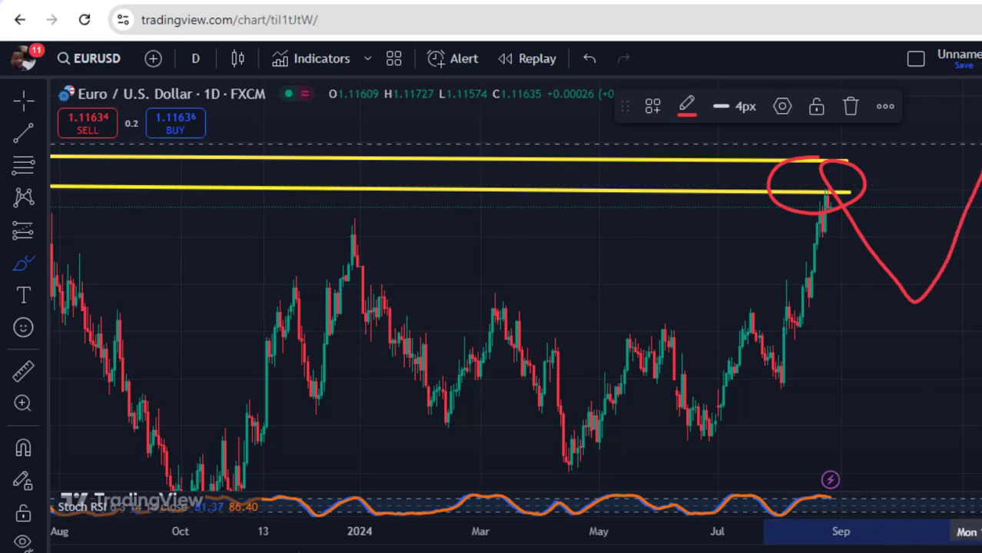
click(850, 106)
scroll(857, 188, down, 3)
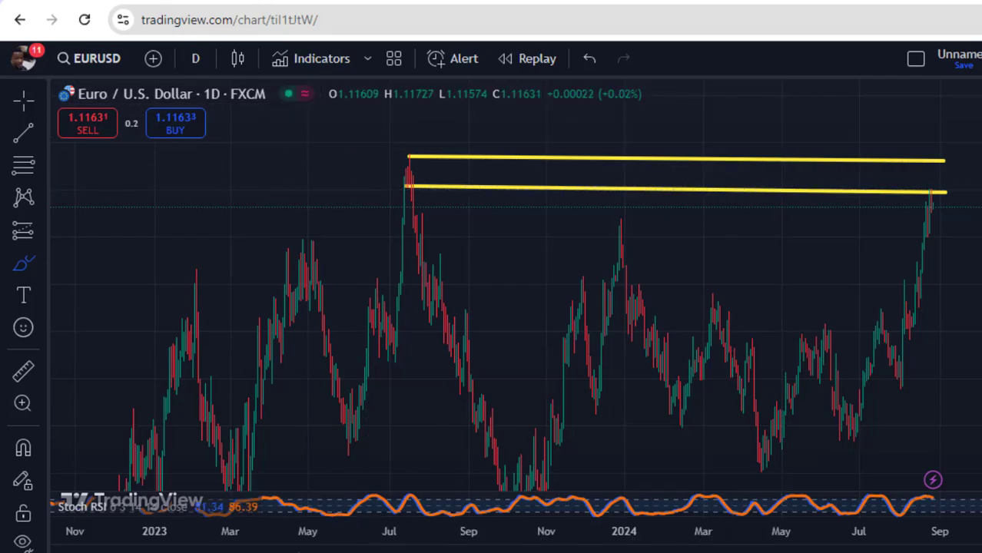
key(ctrl+Tab)
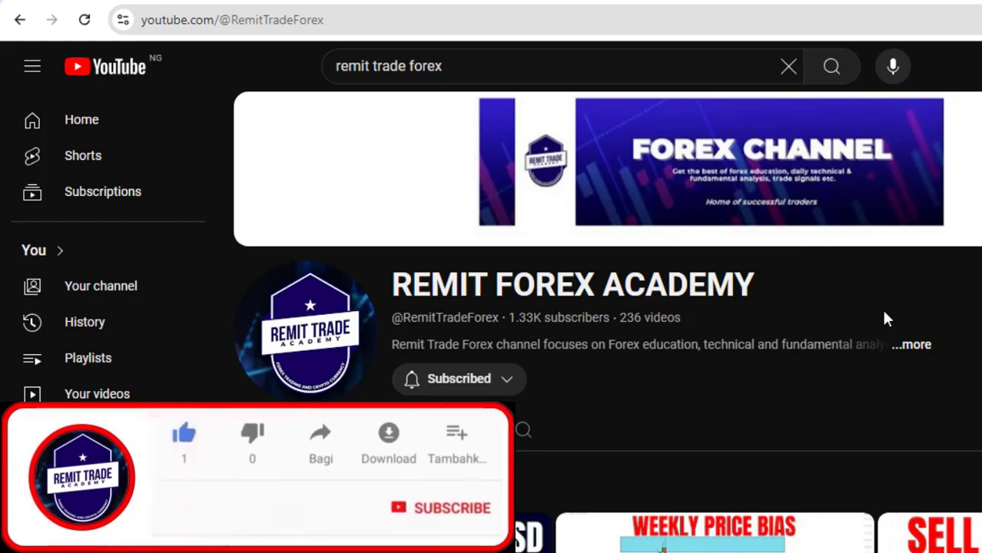
Step: Scroll through the forex academy channel's video list on YouTube
scroll(884, 318, down, 3)
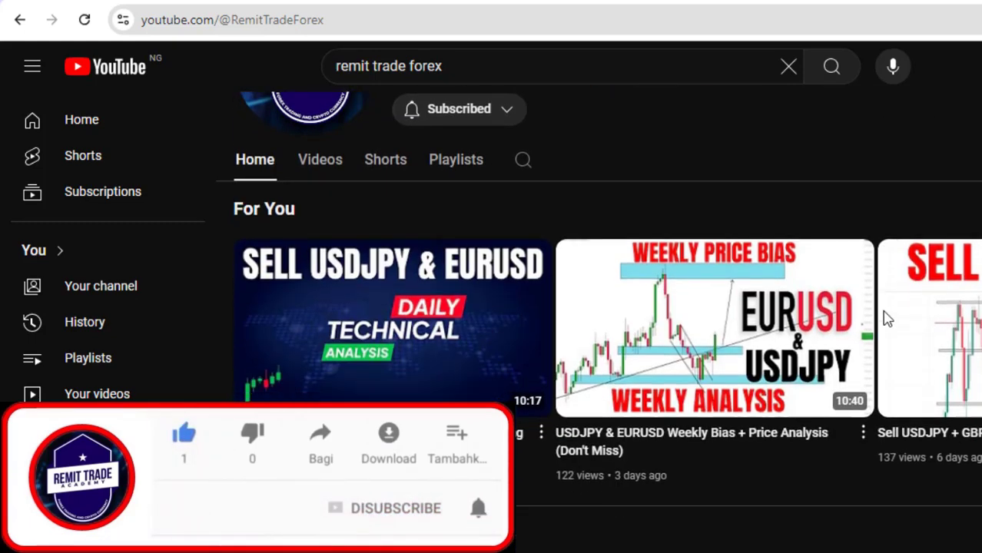
scroll(884, 319, down, 2)
scroll(883, 319, up, 4)
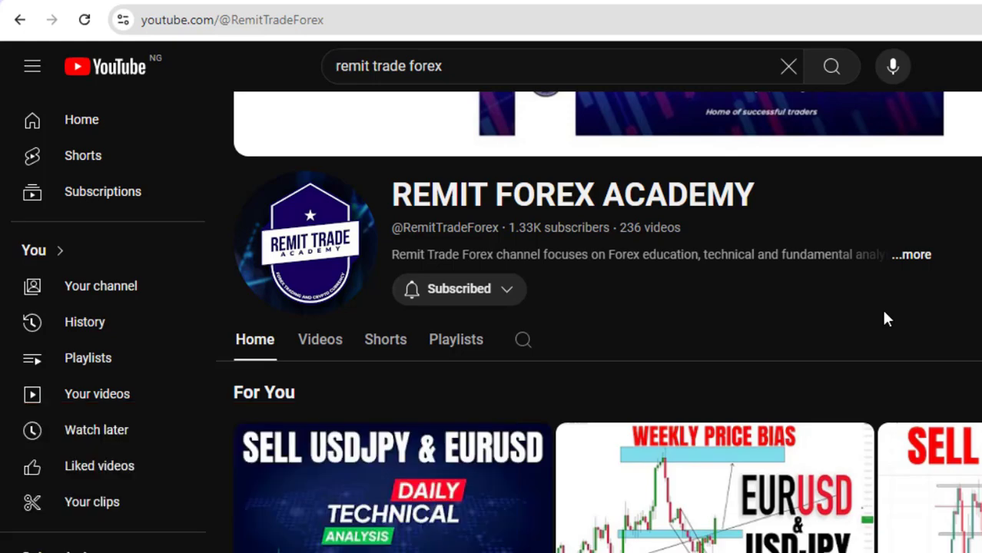
scroll(887, 318, down, 5)
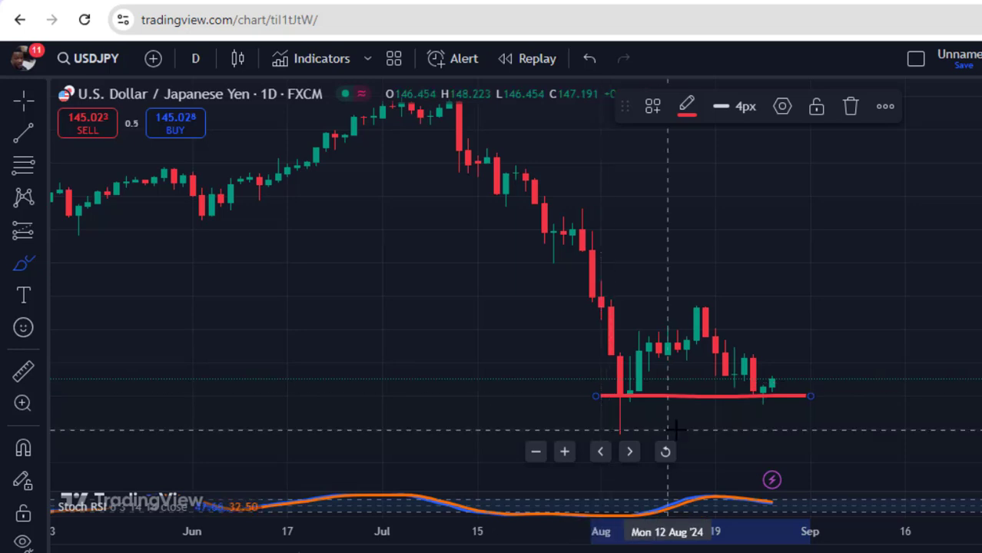
Step: Delete the red support line, then sketch and erase two red projection paths on USDJPY
click(850, 107)
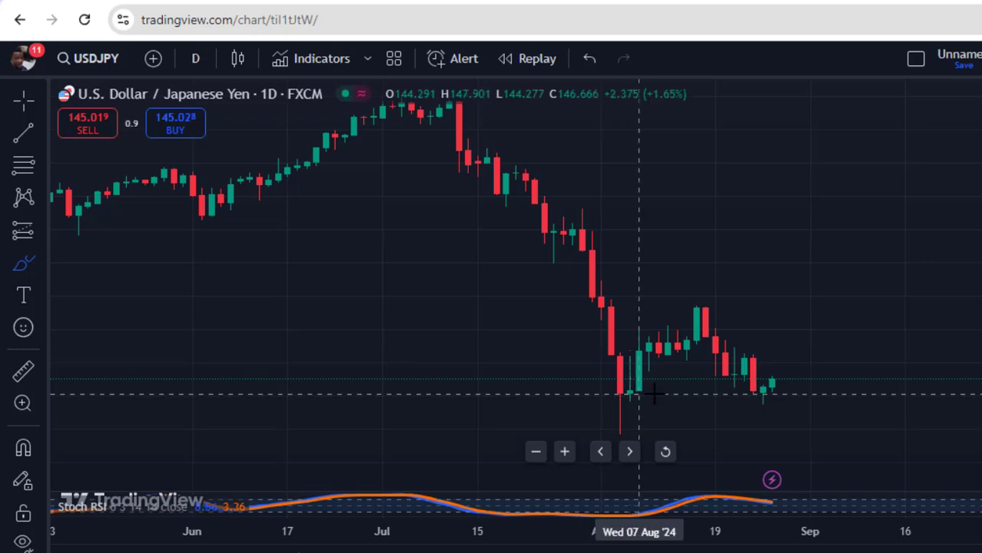
click(23, 264)
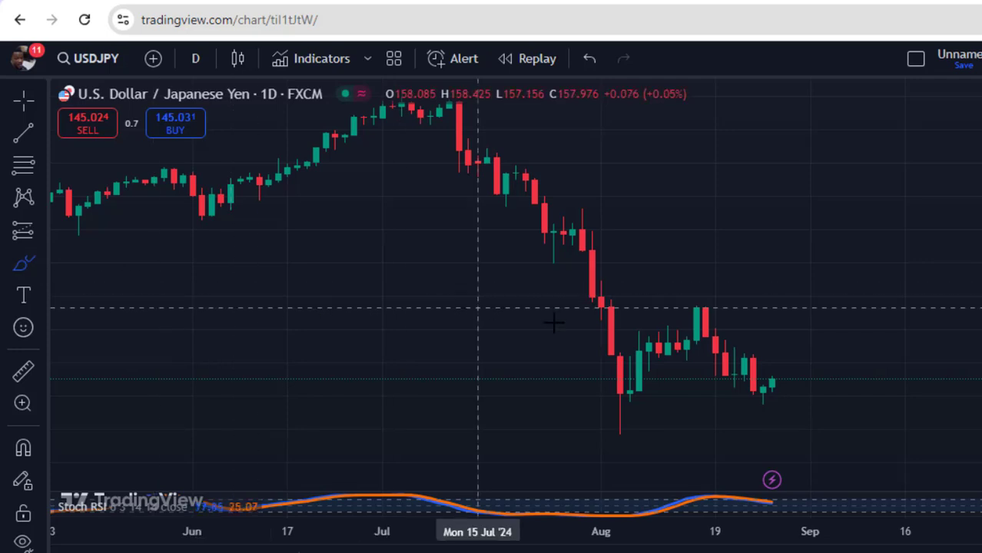
mouse_move(611, 396)
mouse_down()
mouse_move(789, 394)
mouse_move(837, 260)
mouse_up()
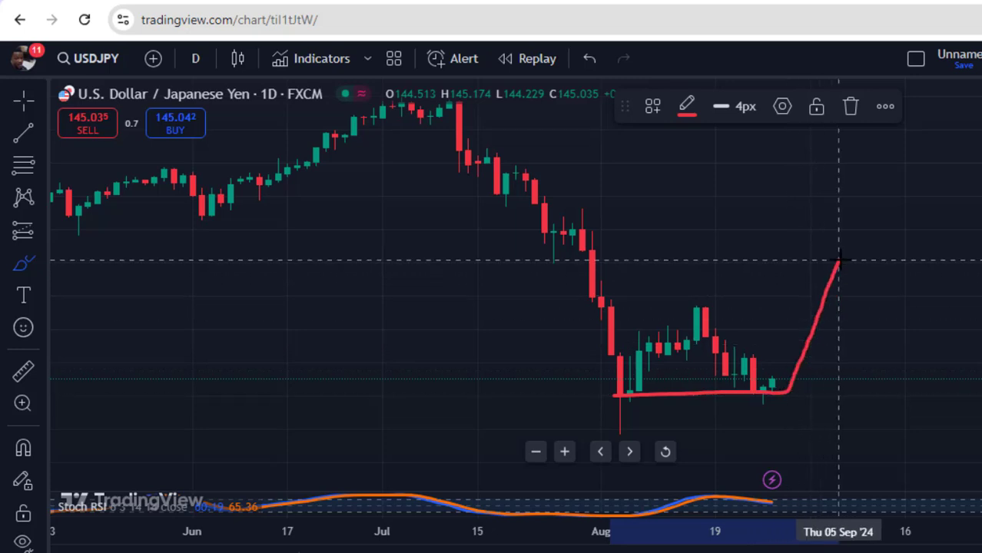
click(850, 108)
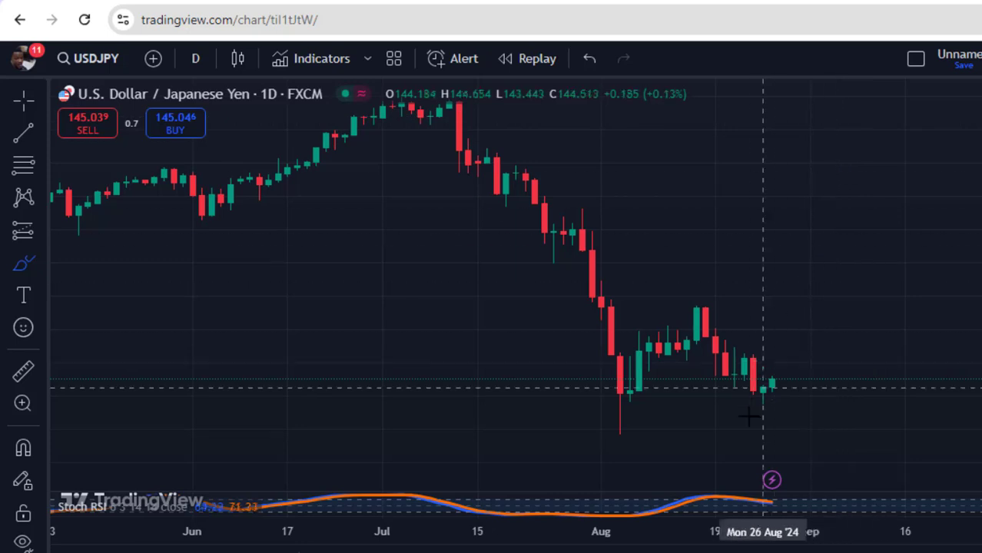
mouse_move(703, 308)
mouse_down()
mouse_move(767, 357)
mouse_move(818, 419)
mouse_move(820, 379)
mouse_move(768, 390)
mouse_move(809, 384)
mouse_move(838, 265)
mouse_up()
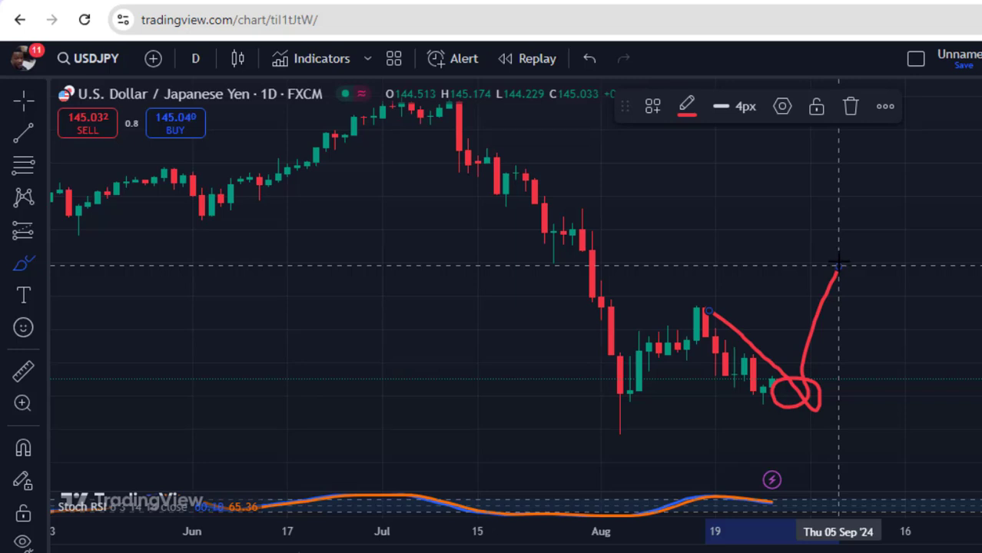
click(851, 107)
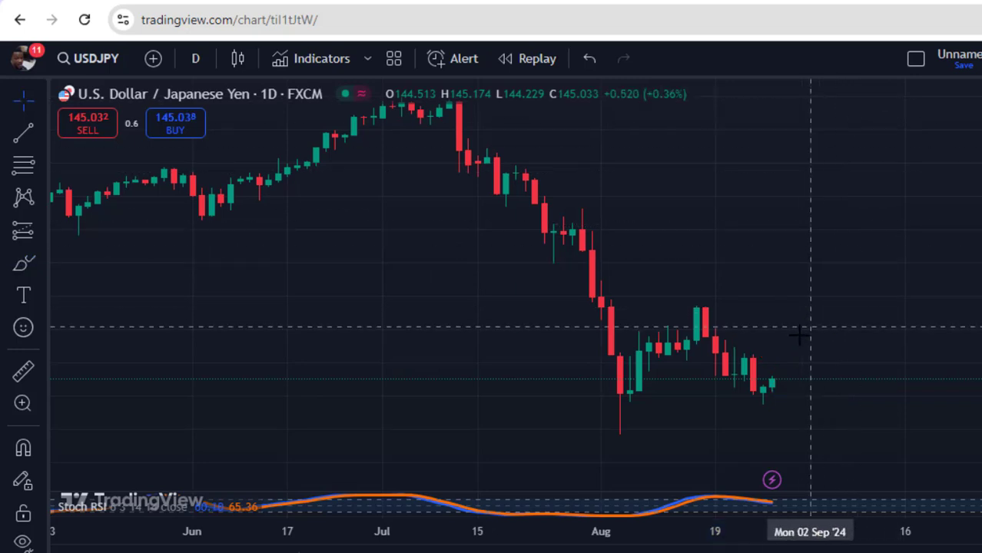
mouse_move(791, 324)
mouse_down()
mouse_move(791, 281)
mouse_move(833, 244)
mouse_up()
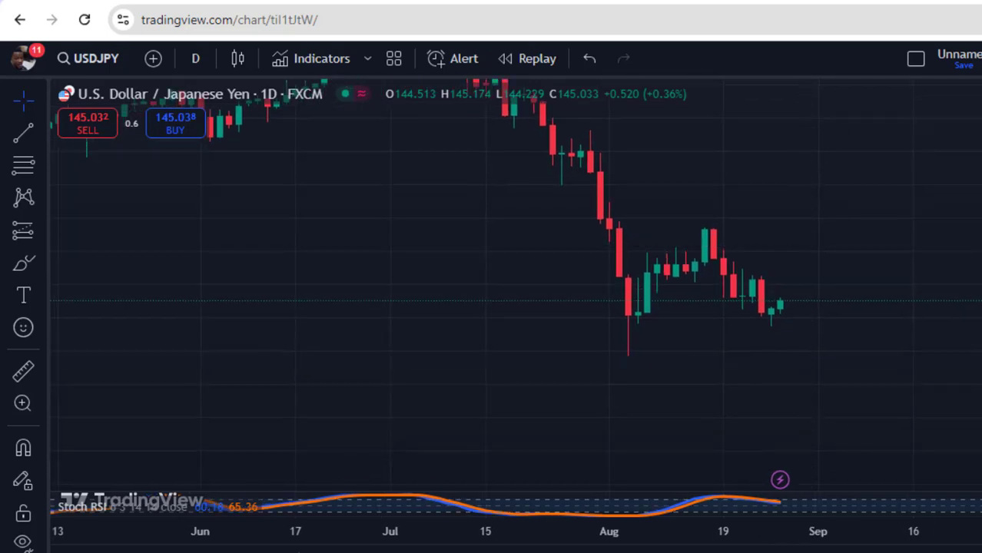
Step: Zoom in on the July–August USDJPY candles and shift them right, leaving space after the last bar
scroll(830, 215, up, 3)
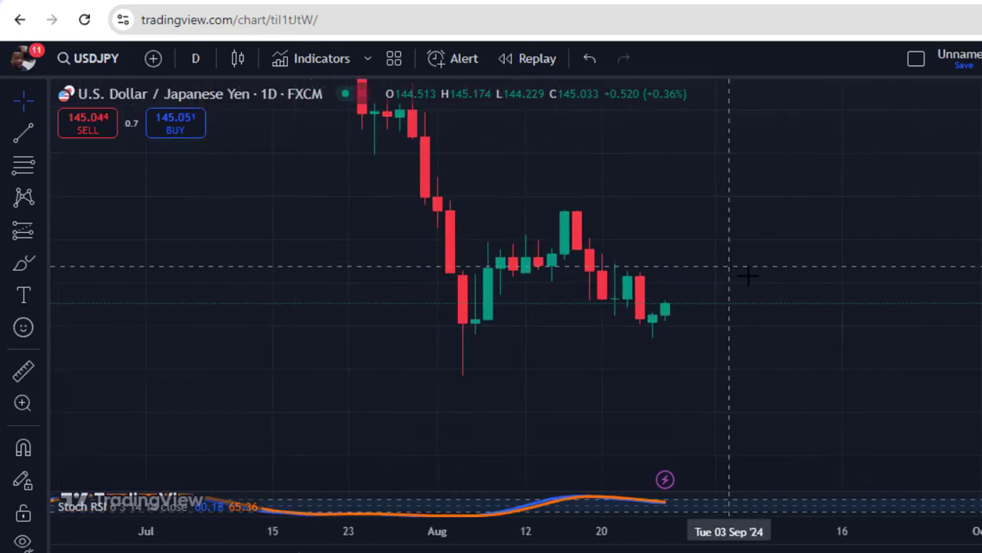
drag(746, 274, 832, 287)
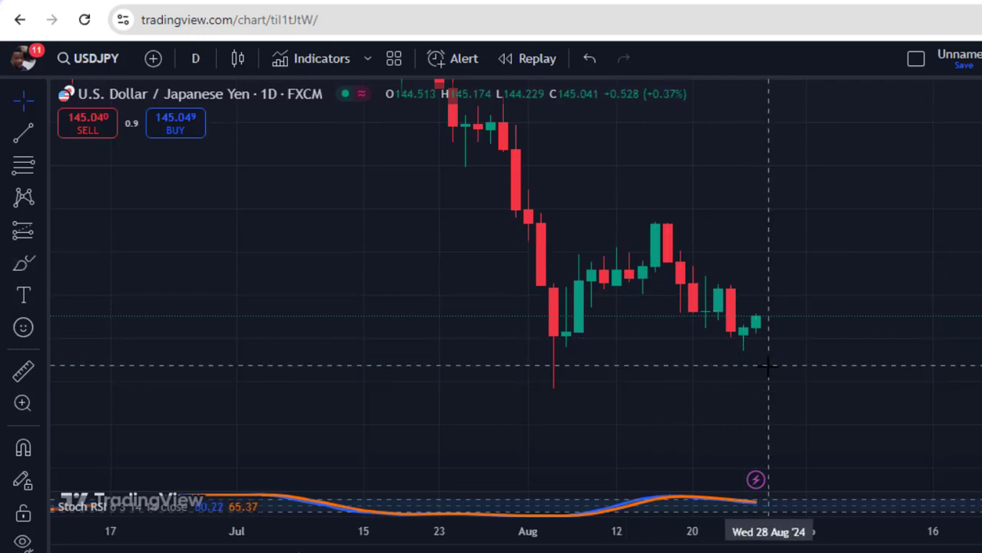
Step: Brush a downward path from the mid-August high and two red levels along the August lows
click(23, 264)
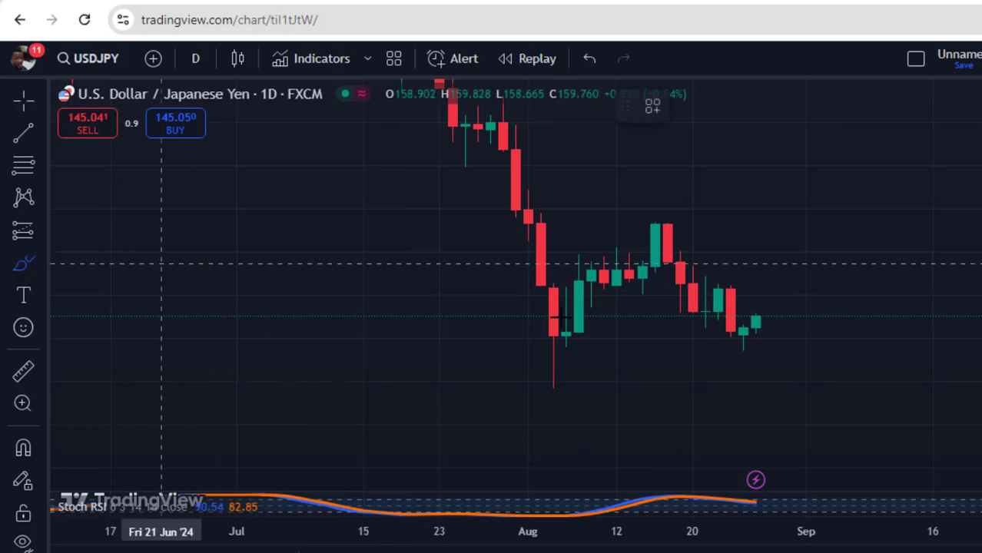
drag(670, 247, 778, 401)
drag(532, 334, 782, 341)
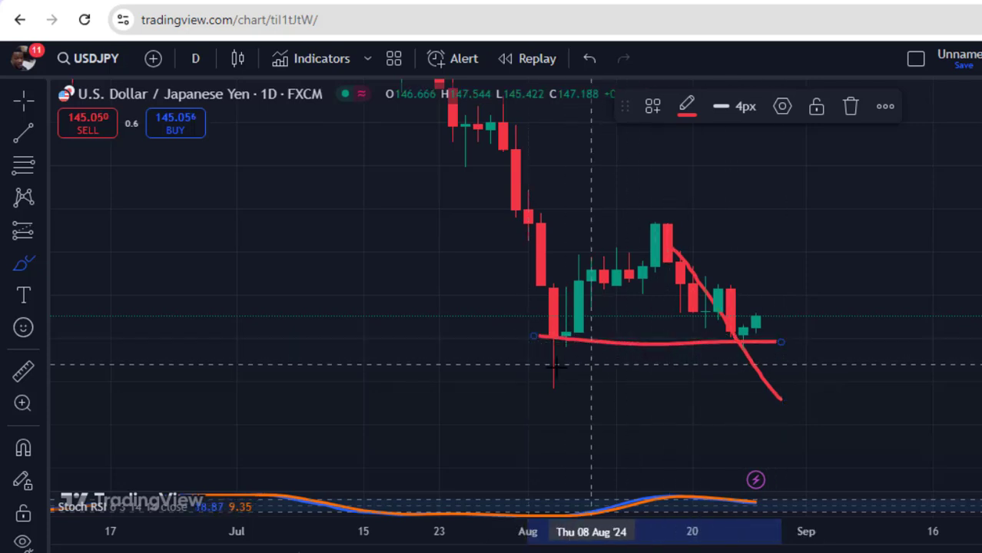
drag(545, 371, 819, 371)
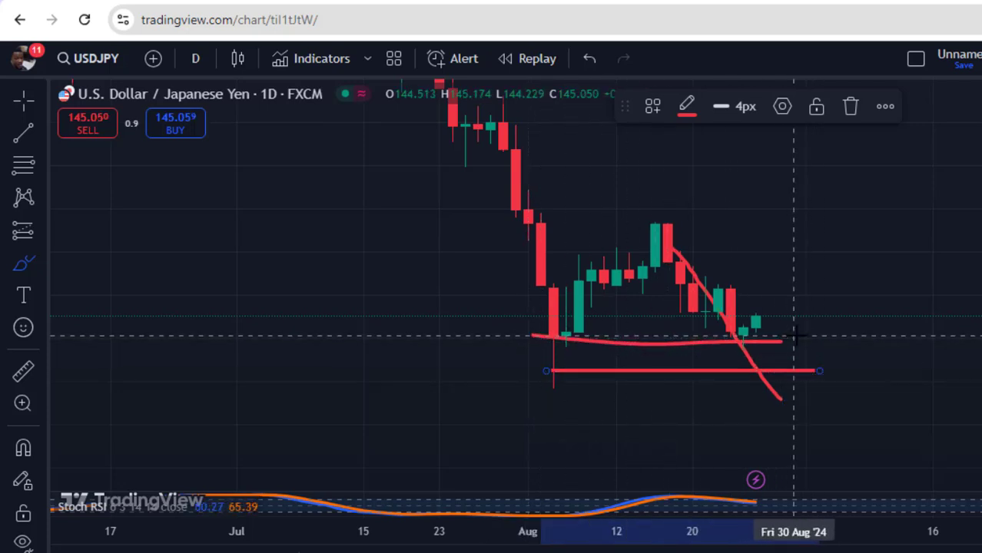
mouse_move(766, 329)
mouse_down()
mouse_move(719, 364)
mouse_move(789, 385)
mouse_move(771, 314)
mouse_move(776, 330)
mouse_up()
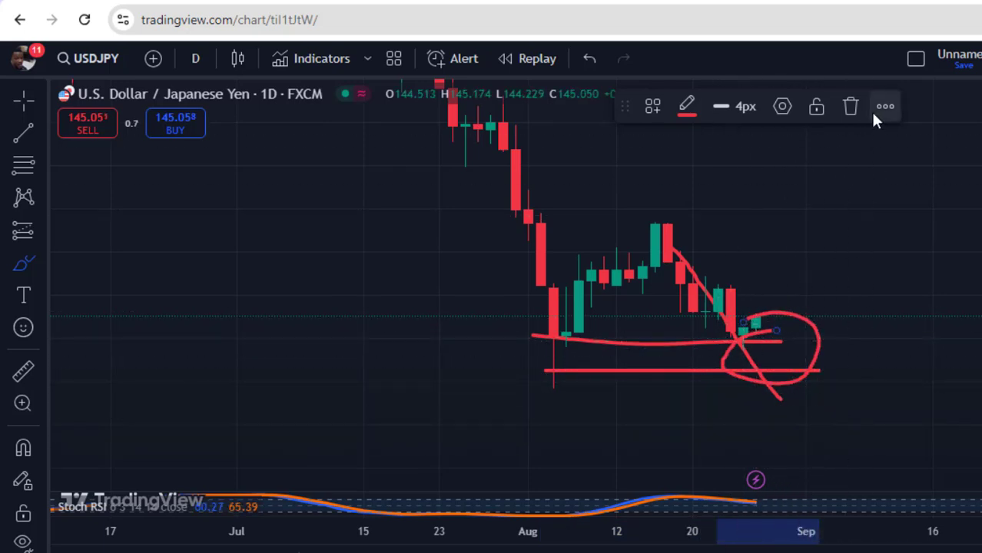
Step: Circle the early-August low in red, deleting the stray circle and trial paths
click(852, 107)
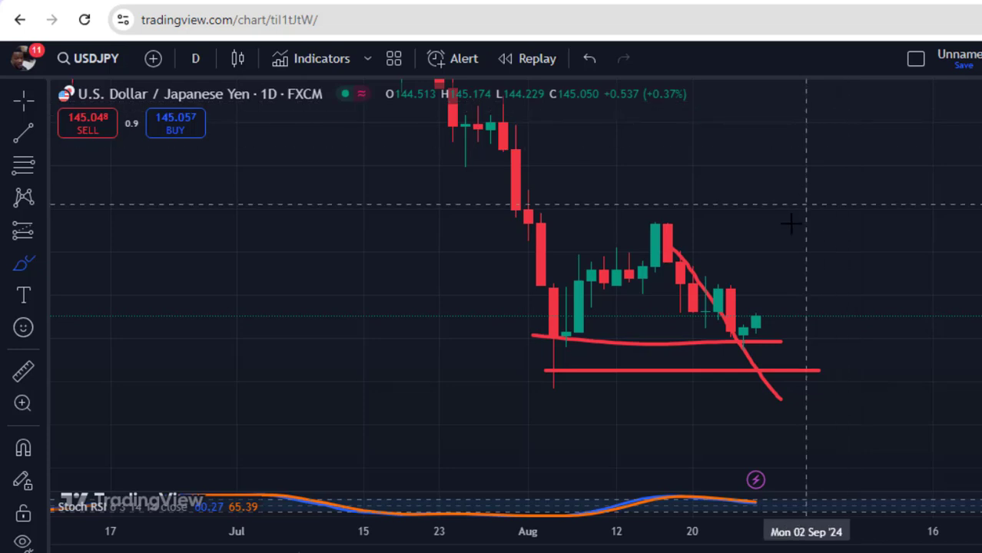
drag(756, 319, 777, 396)
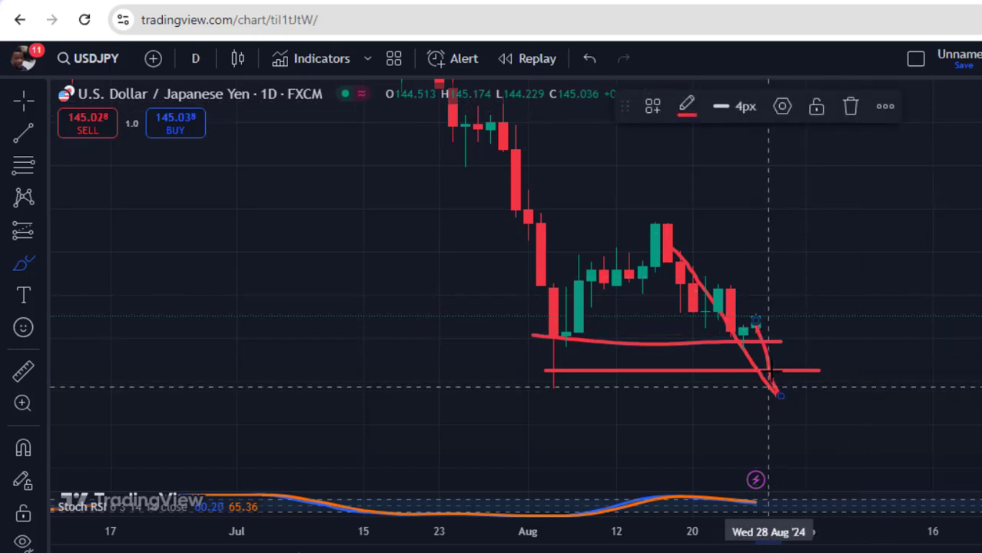
click(852, 106)
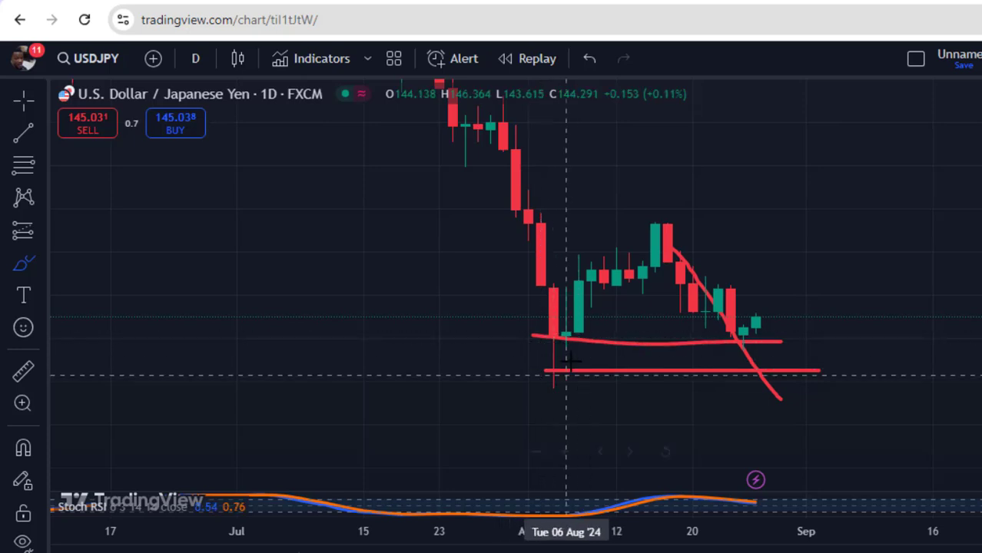
mouse_move(566, 336)
mouse_down()
mouse_move(546, 357)
mouse_move(553, 372)
mouse_move(604, 350)
mouse_move(590, 336)
mouse_up()
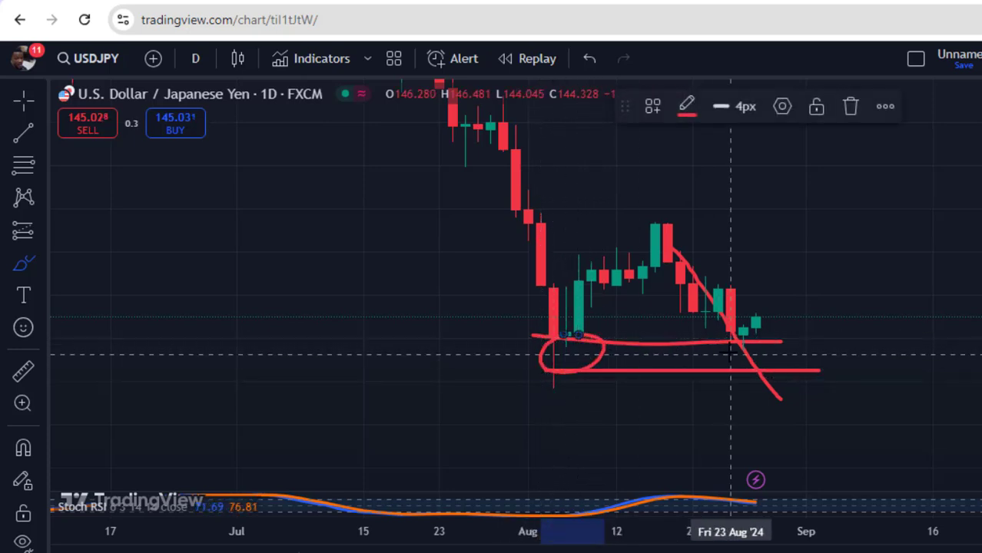
drag(743, 344, 815, 258)
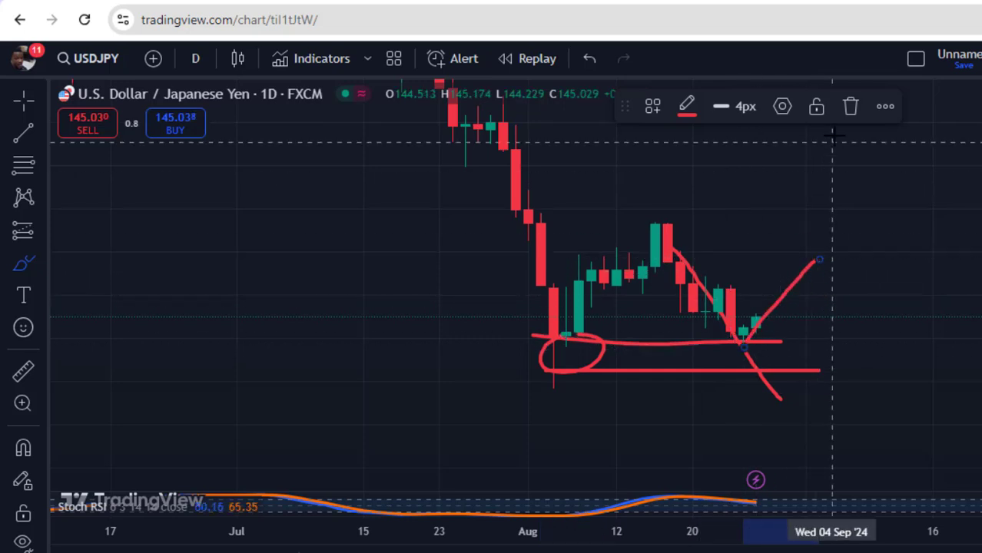
click(848, 106)
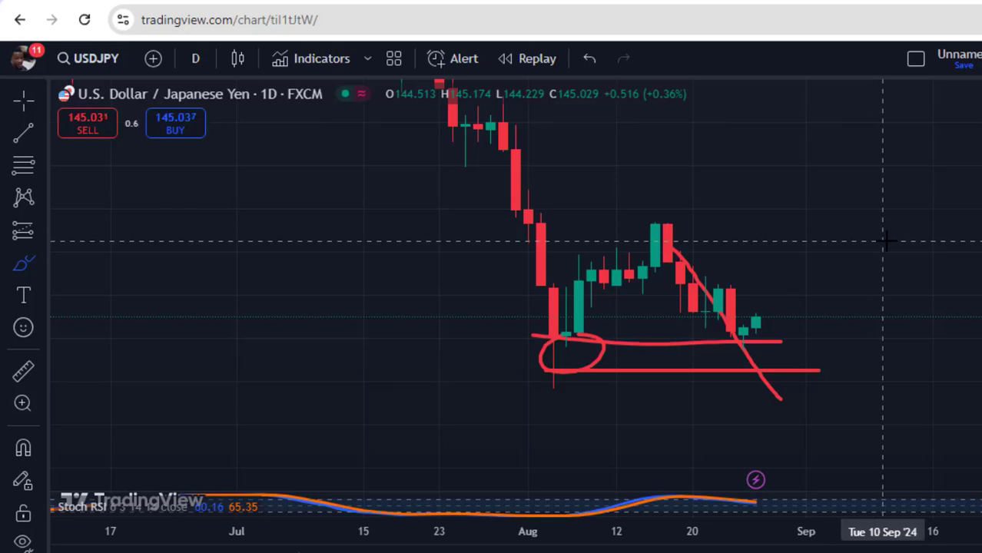
key(Escape)
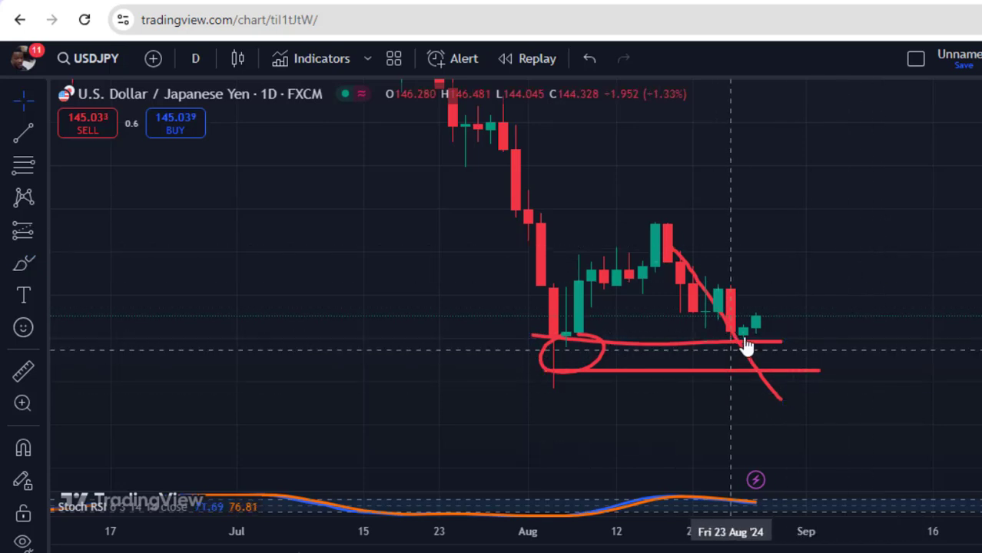
Step: Delete the downward projection and remove all remaining drawings from the chart
click(780, 401)
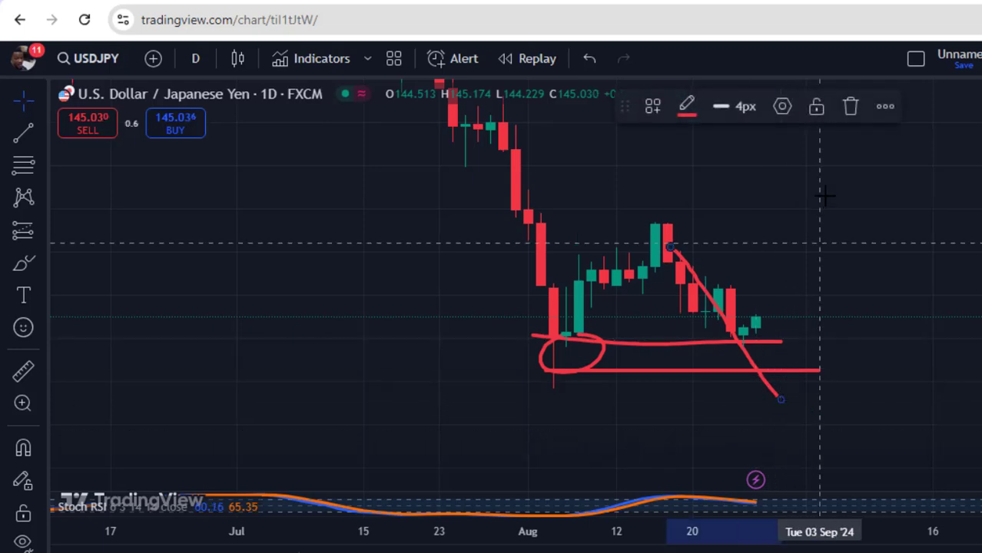
click(851, 107)
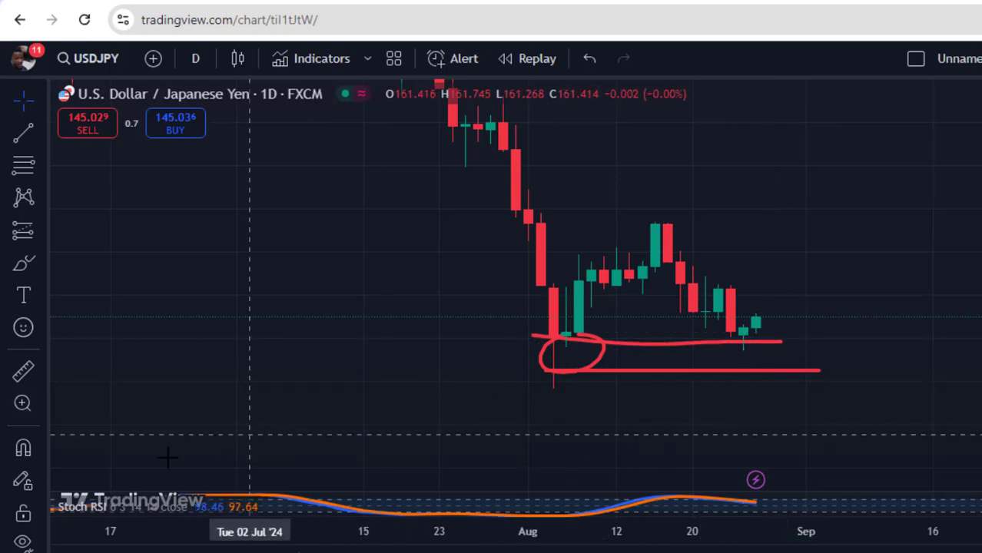
click(23, 550)
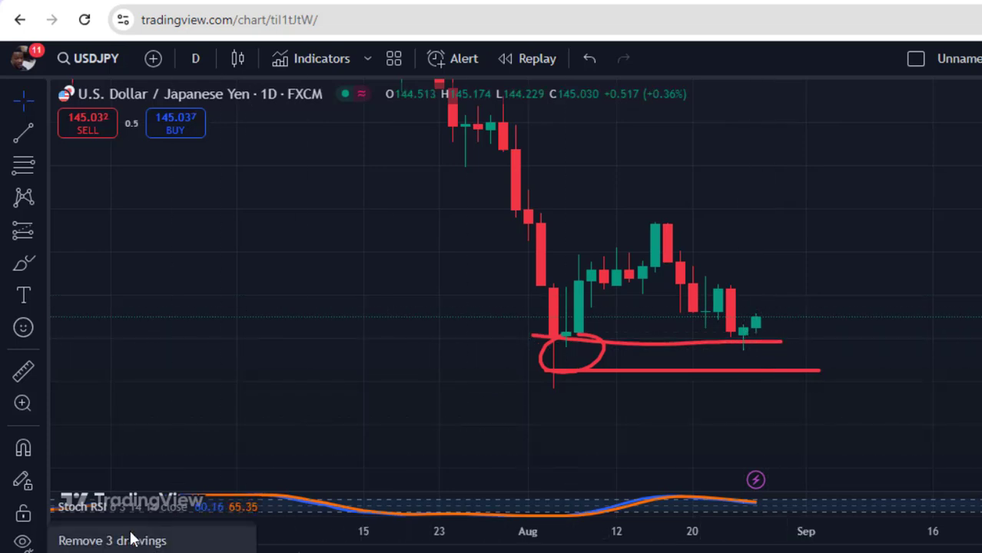
click(132, 543)
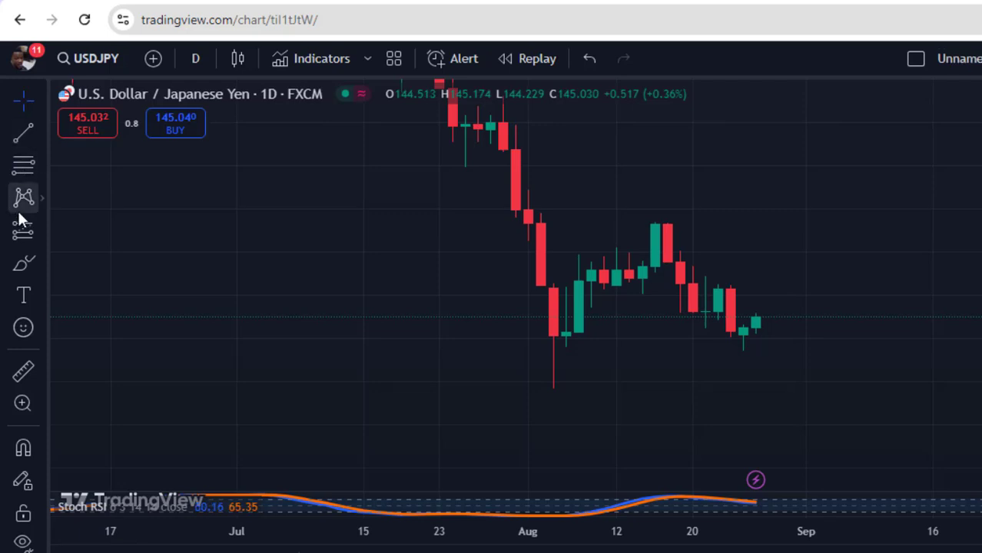
Step: Brush a red path rising from the latest candles to a late-August peak, then falling
click(20, 270)
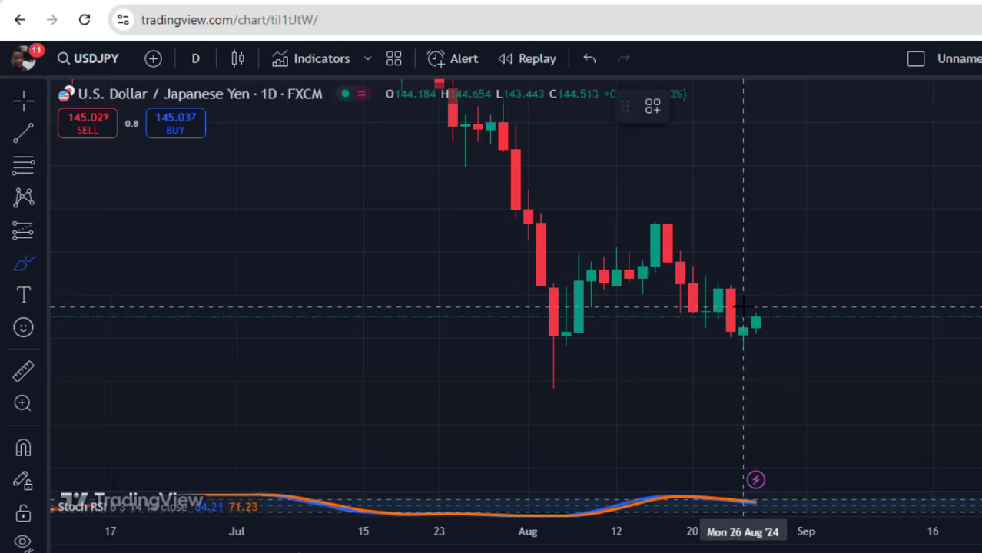
drag(742, 306, 742, 356)
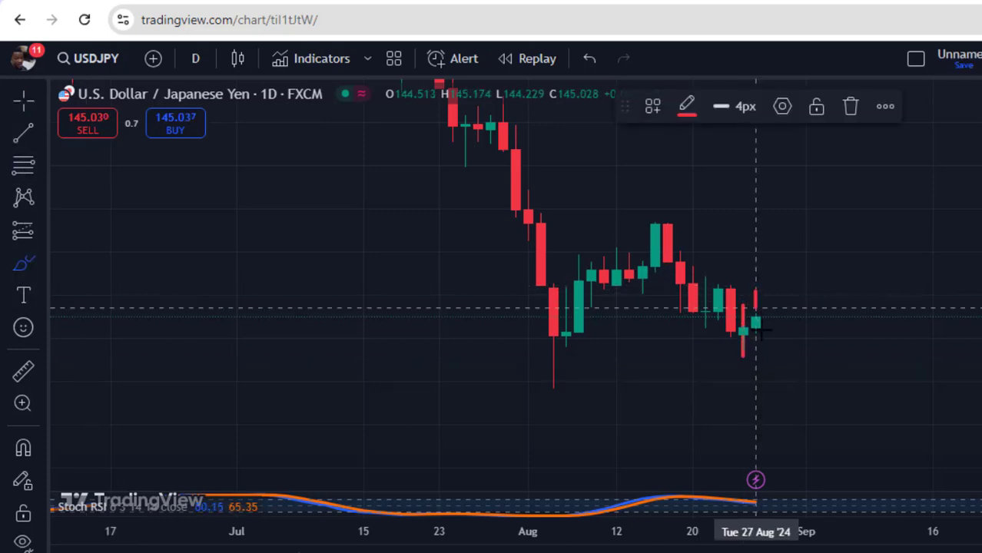
drag(755, 292, 763, 336)
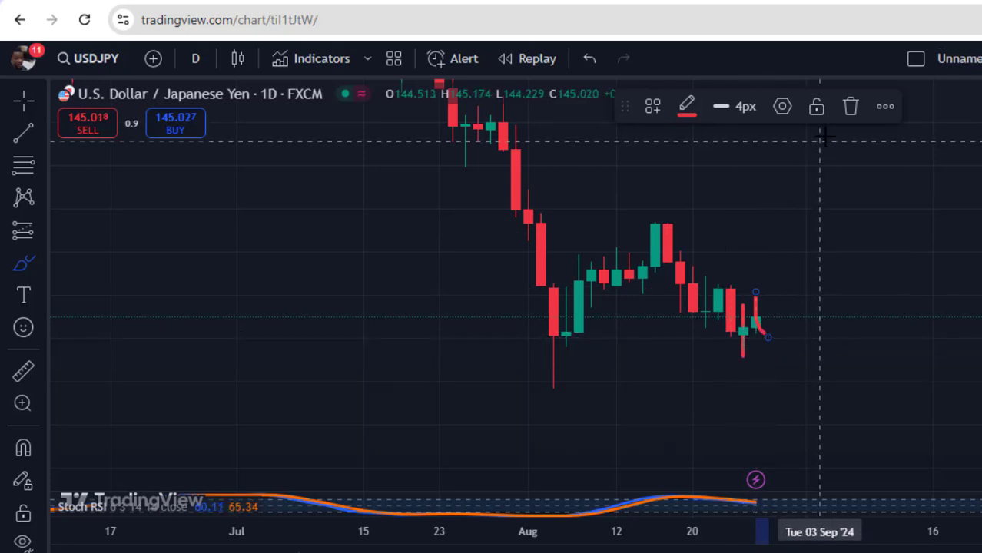
click(851, 106)
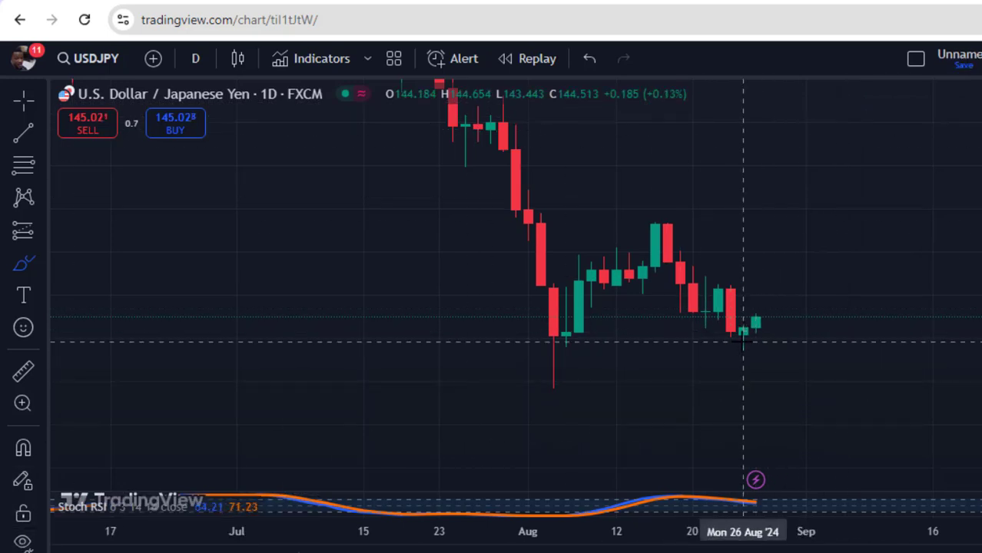
drag(737, 351, 764, 303)
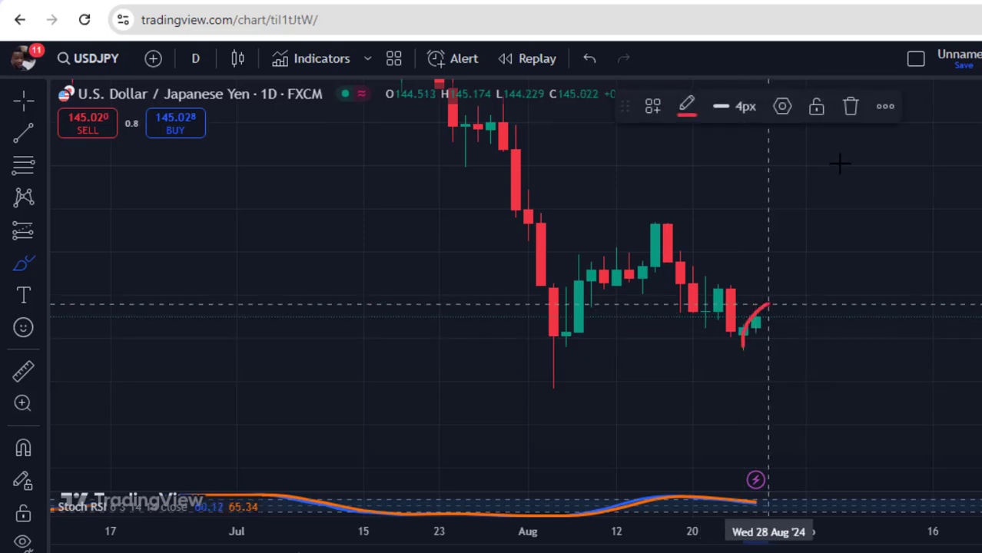
click(851, 107)
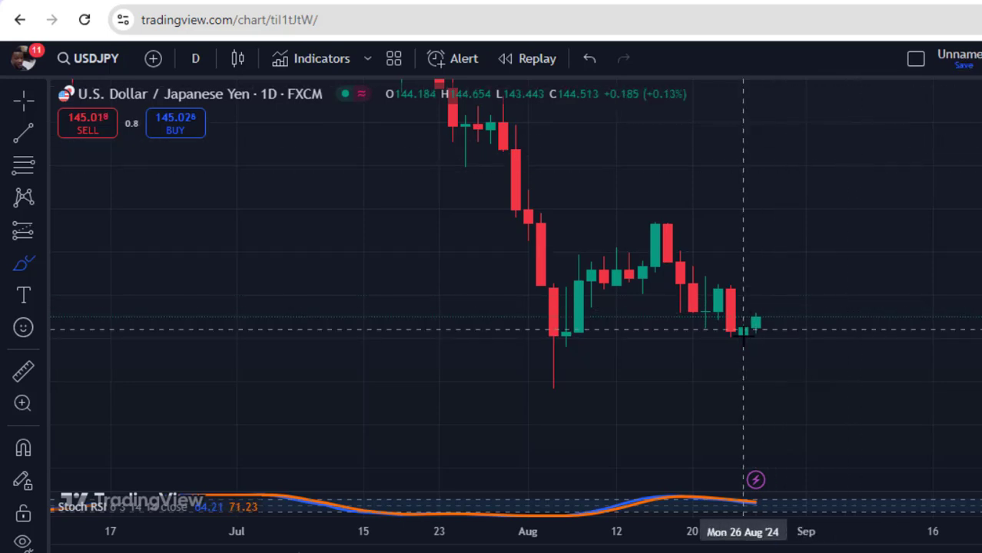
mouse_move(742, 344)
mouse_down()
mouse_move(781, 278)
mouse_move(805, 385)
mouse_up()
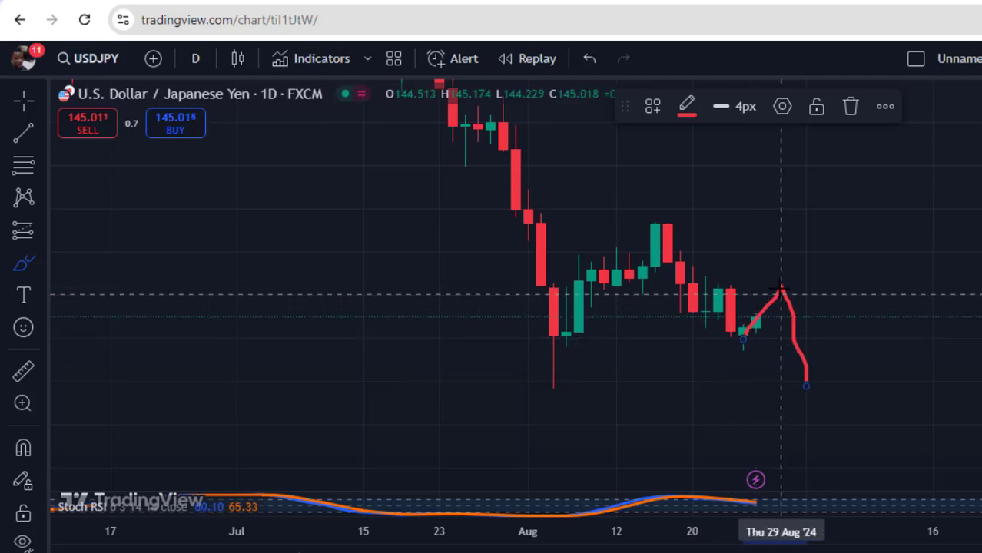
Step: Redraw the projection peaking in early September, mark the mid-August high, and enlarge the Stoch RSI pane
click(849, 109)
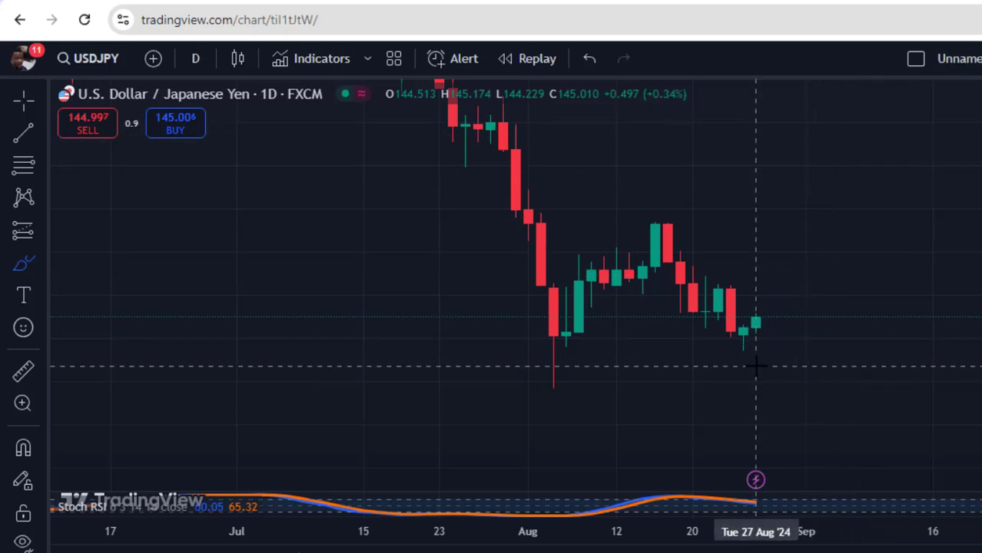
mouse_move(742, 348)
mouse_down()
mouse_move(743, 324)
mouse_move(794, 240)
mouse_move(819, 167)
mouse_up()
drag(631, 225, 793, 226)
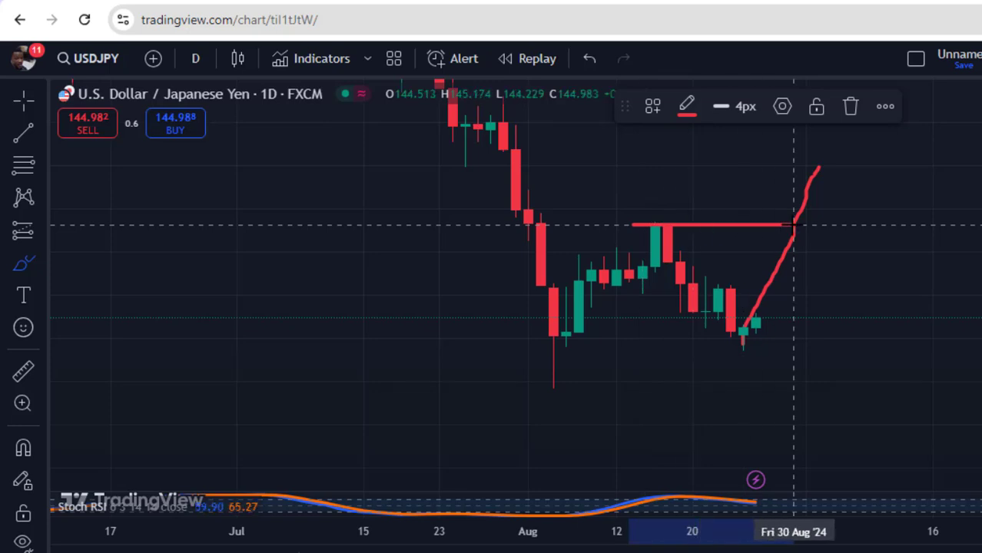
drag(819, 167, 907, 361)
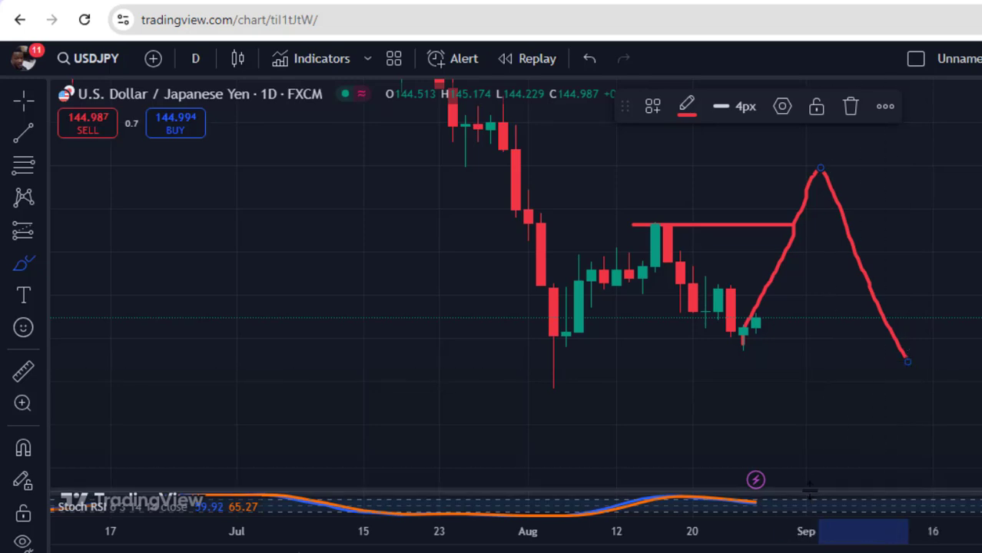
drag(813, 495, 829, 371)
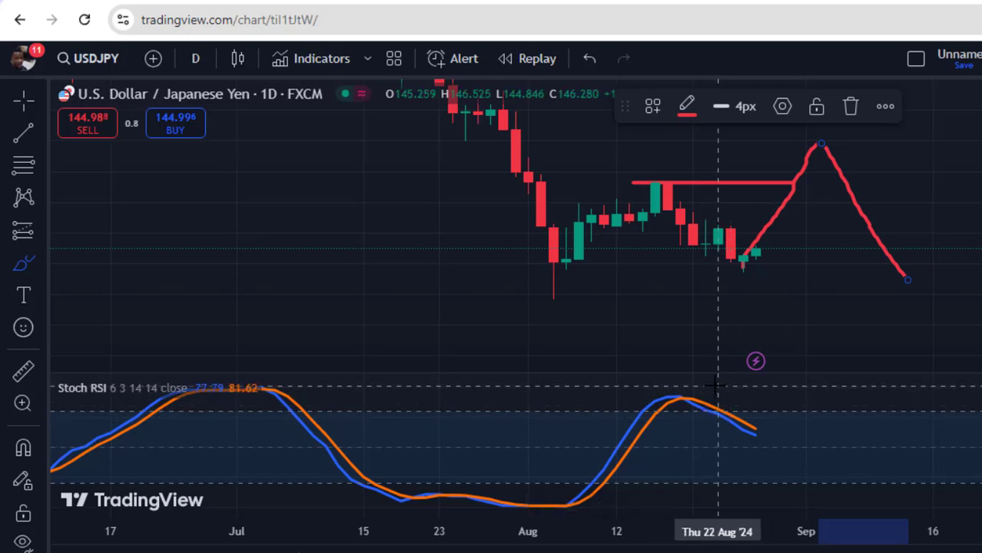
mouse_move(714, 376)
mouse_down()
mouse_move(643, 378)
mouse_move(700, 421)
mouse_move(743, 395)
mouse_move(709, 378)
mouse_up()
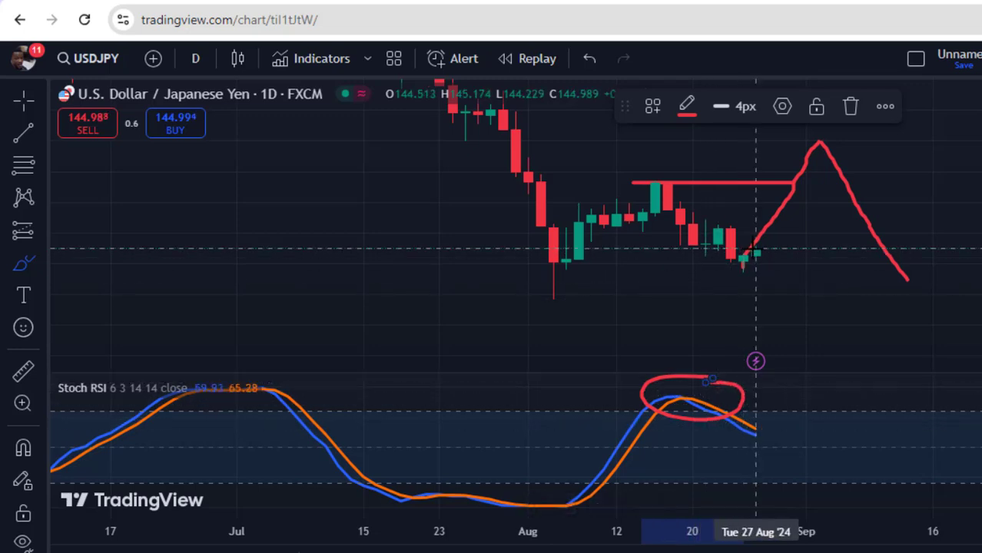
click(852, 107)
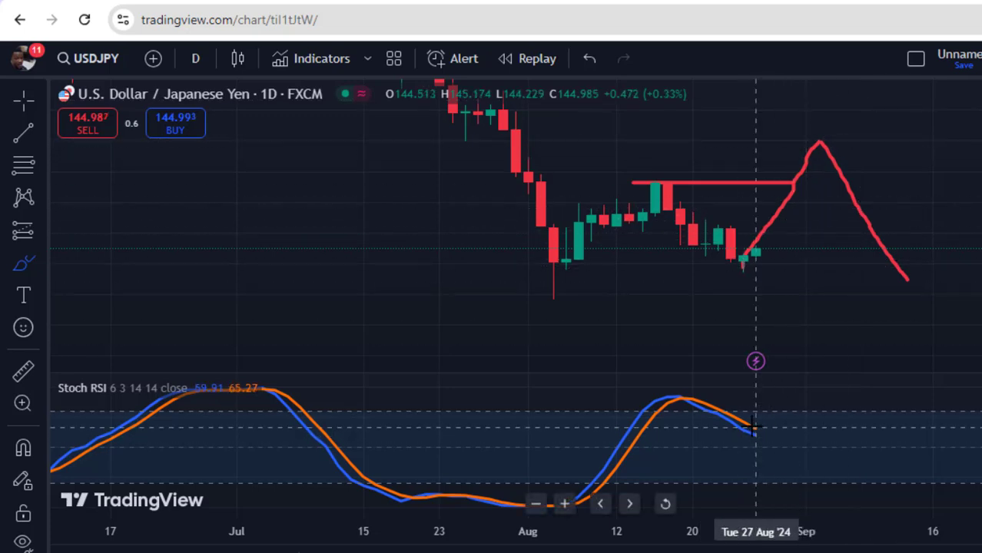
mouse_move(746, 435)
mouse_down()
mouse_move(782, 419)
mouse_move(801, 387)
mouse_move(818, 395)
mouse_move(831, 421)
mouse_up()
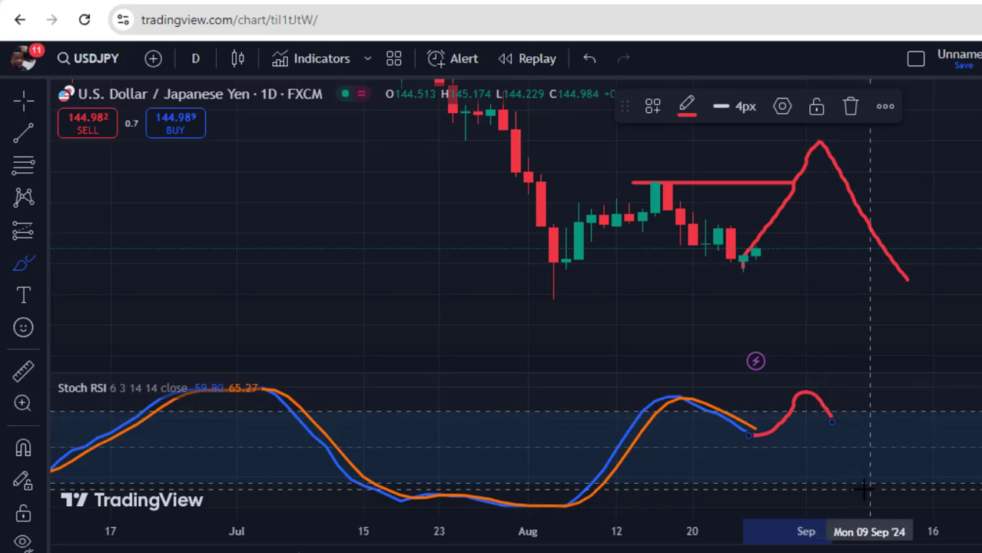
drag(793, 274, 541, 266)
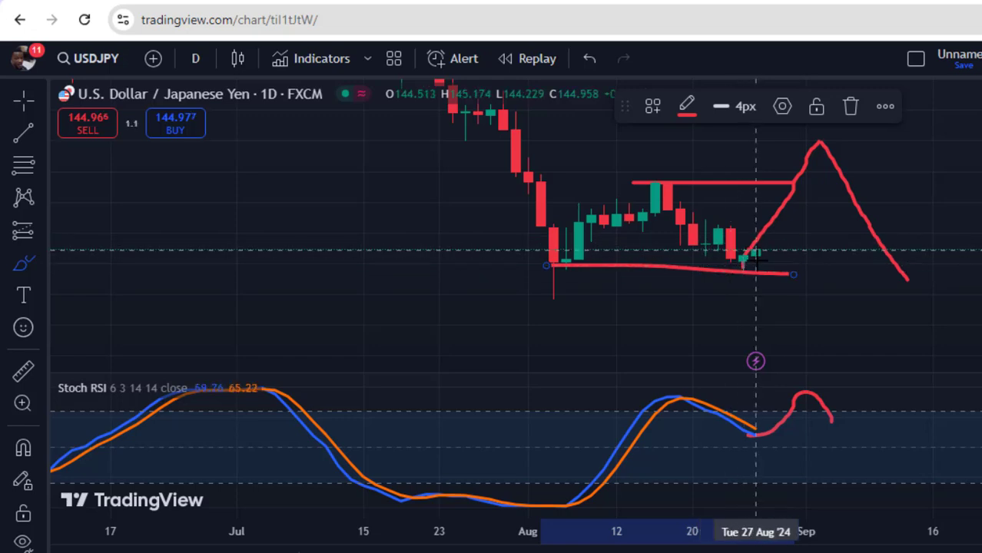
click(850, 106)
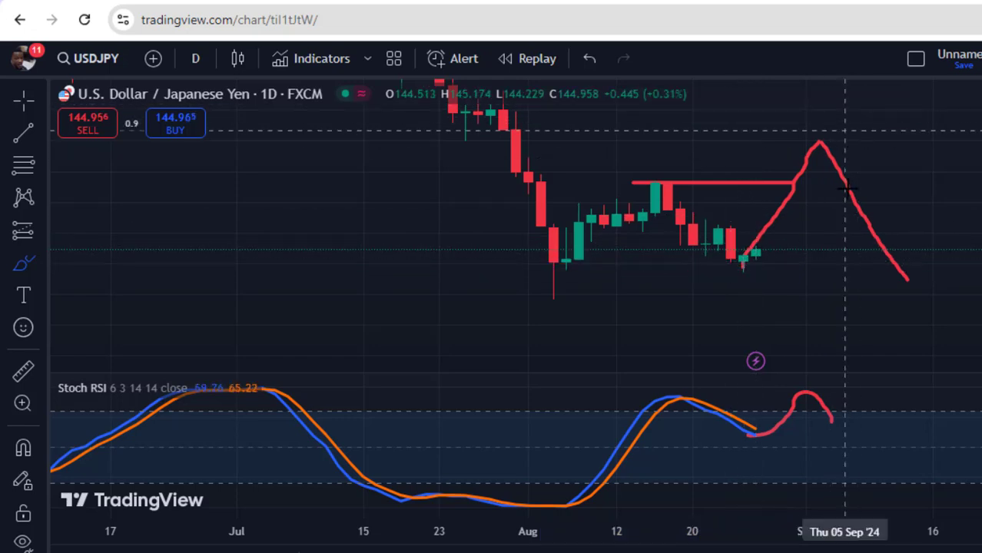
key(Escape)
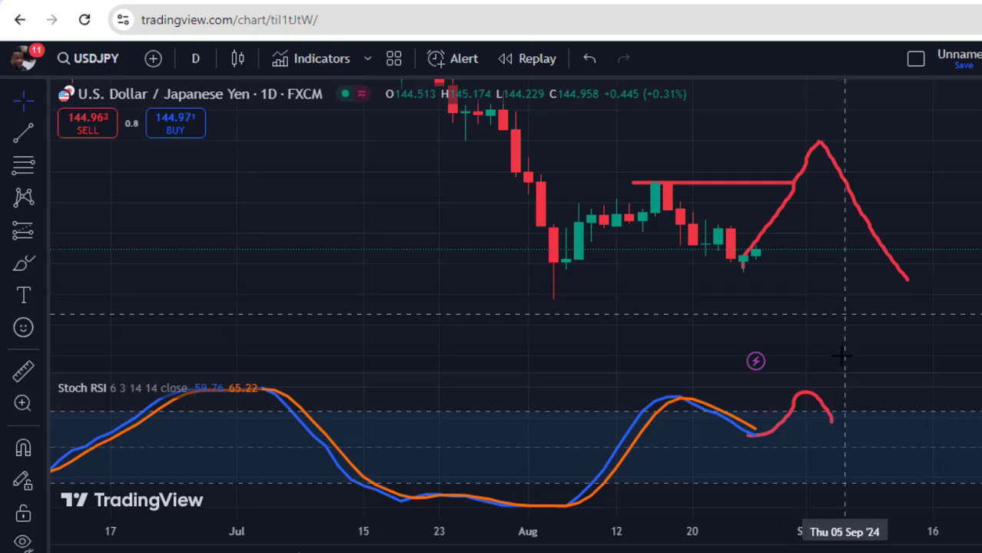
click(801, 401)
click(850, 105)
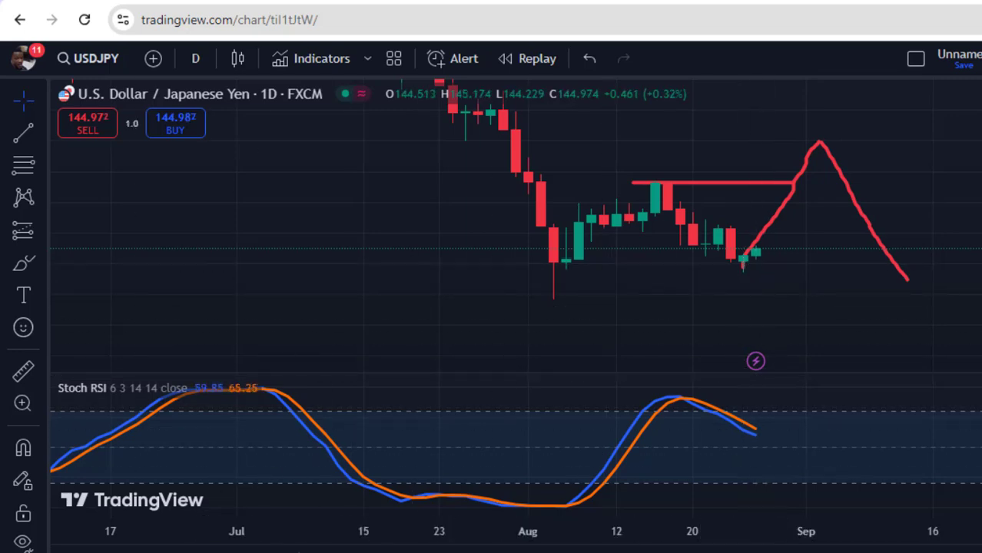
Step: Clear all drawings, then brush a downward path, circle the Stoch RSI peak, and add a short level
click(121, 542)
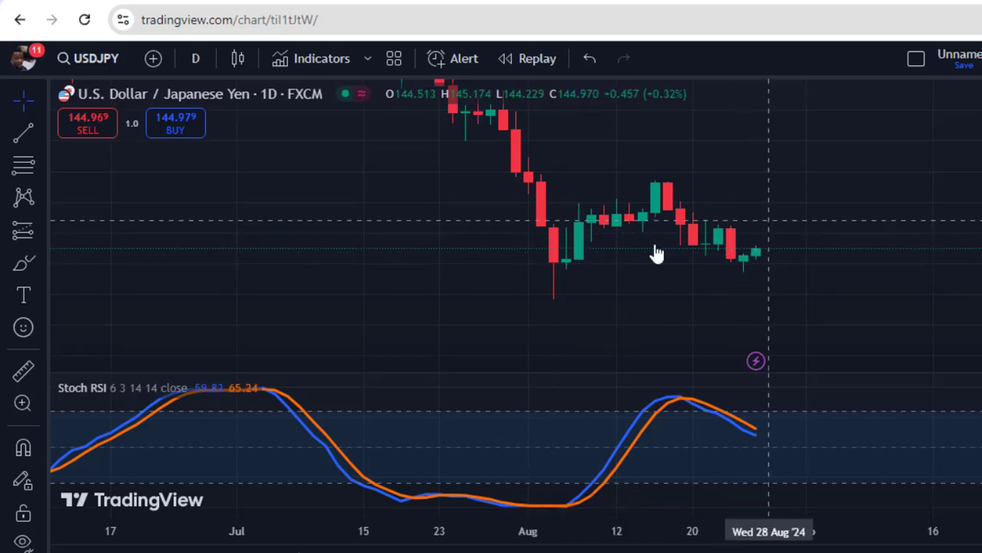
click(40, 260)
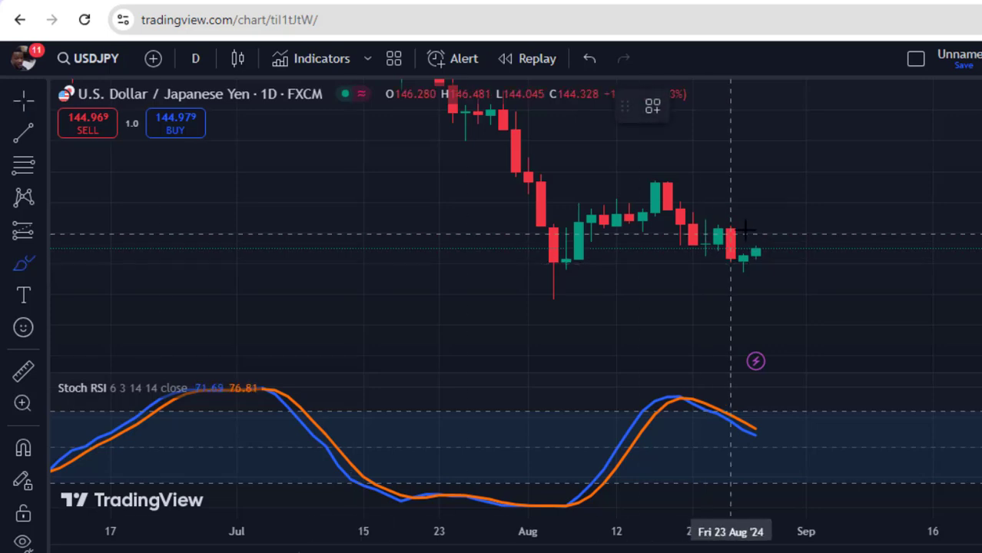
mouse_move(745, 266)
mouse_down()
mouse_move(756, 244)
mouse_move(788, 332)
mouse_up()
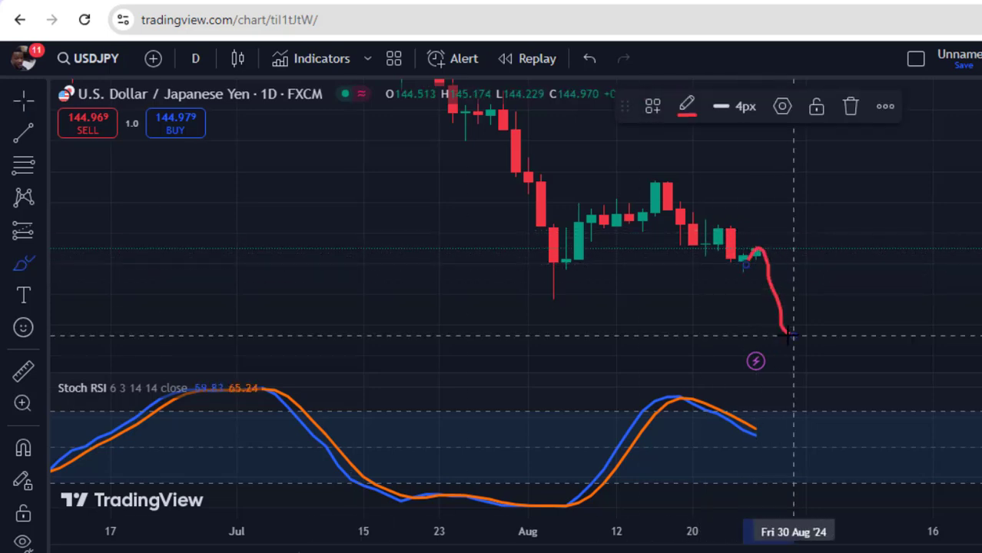
mouse_move(697, 380)
mouse_down()
mouse_move(668, 379)
mouse_move(642, 397)
mouse_move(651, 411)
mouse_move(740, 411)
mouse_move(717, 379)
mouse_up()
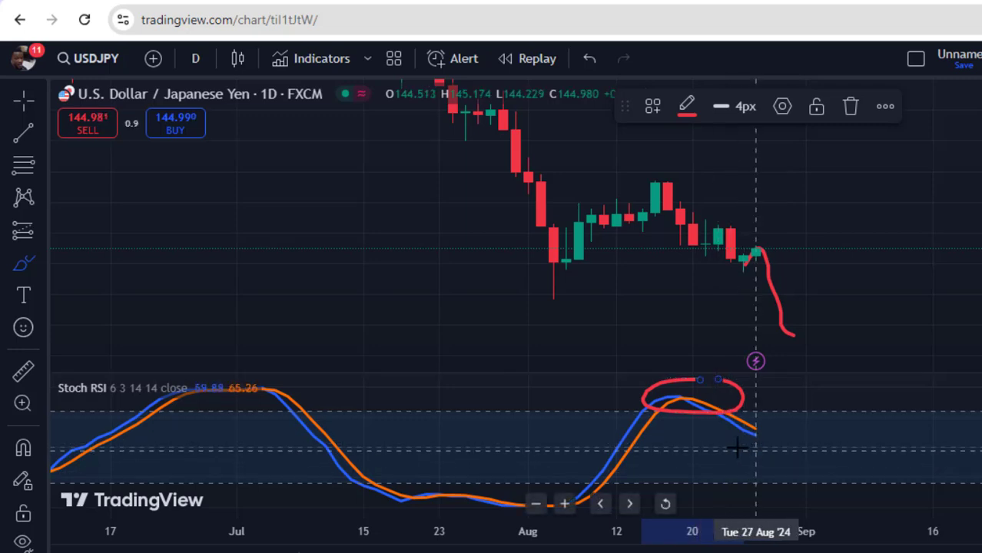
drag(724, 445, 847, 444)
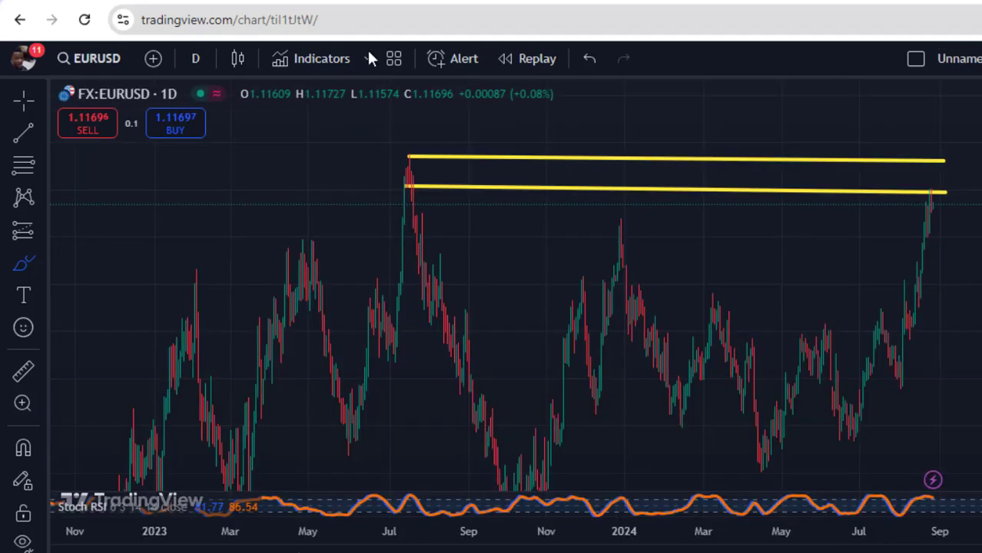
Step: Scroll the EURUSD daily chart sideways so the two yellow lines span the price history
scroll(394, 139, left, 10)
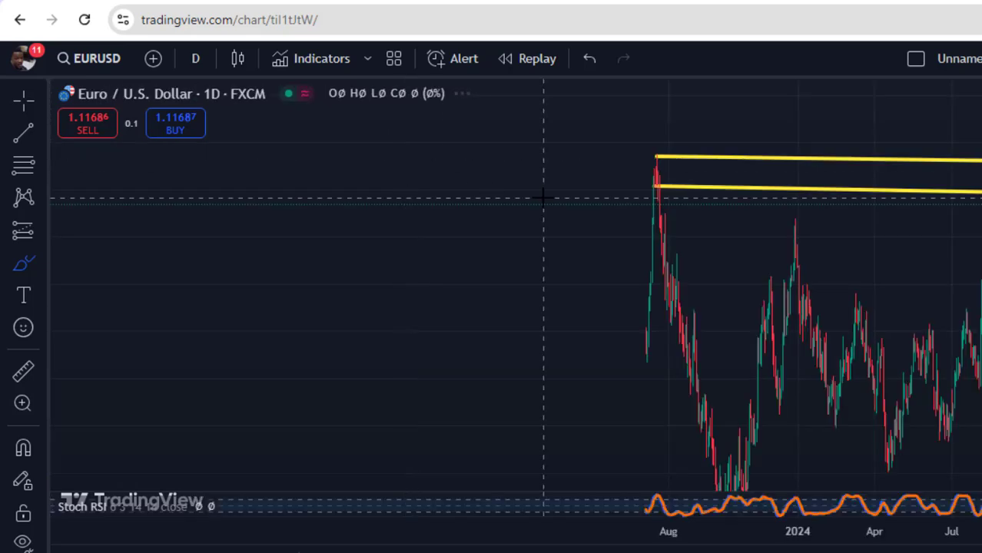
scroll(543, 198, right, 10)
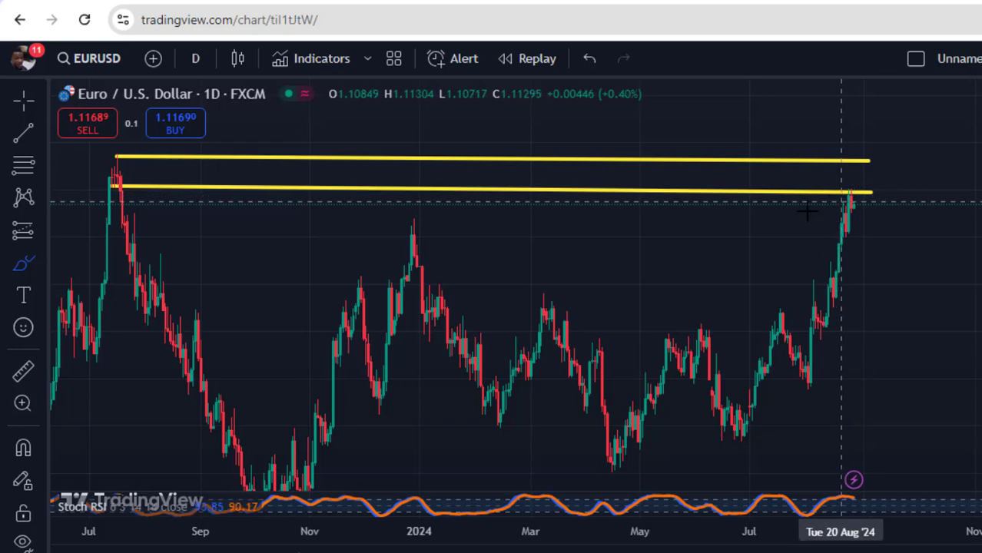
Step: With the Brush, circle the latest EURUSD candles at the yellow lines in red and sketch a V-shaped projection path
click(20, 267)
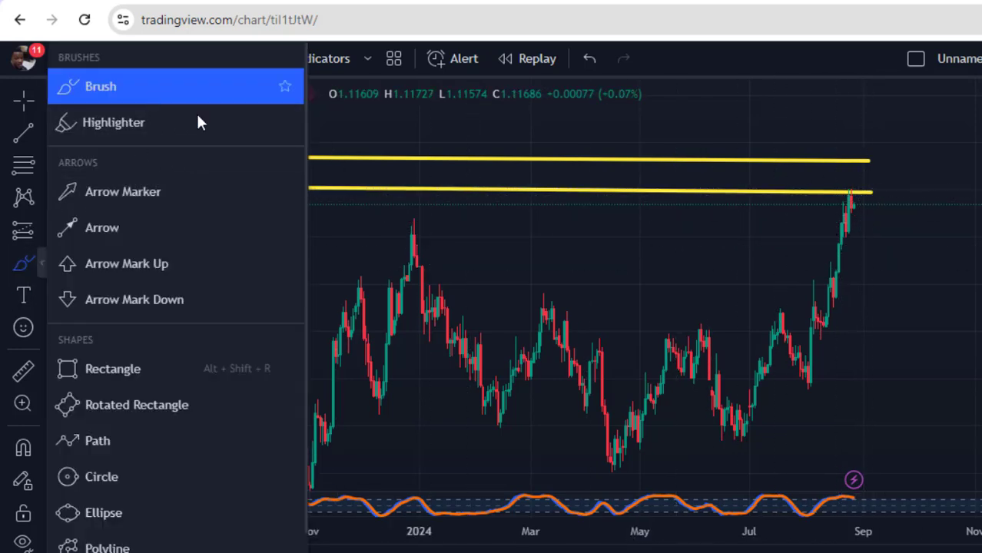
click(185, 86)
mouse_move(884, 148)
mouse_down()
mouse_move(822, 165)
mouse_move(823, 192)
mouse_move(886, 198)
mouse_move(887, 147)
mouse_up()
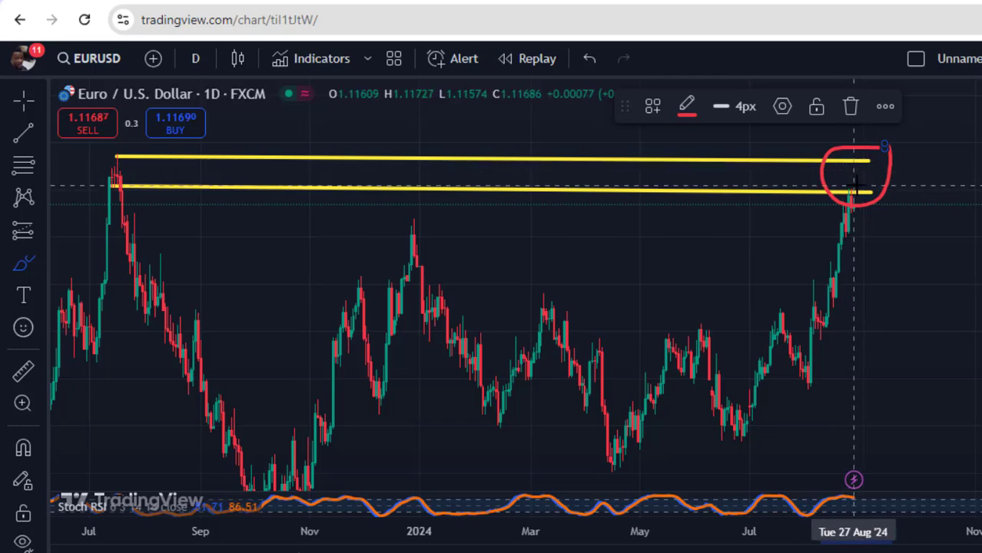
mouse_move(858, 192)
mouse_down()
mouse_move(879, 191)
mouse_move(916, 229)
mouse_move(951, 291)
mouse_move(980, 119)
mouse_up()
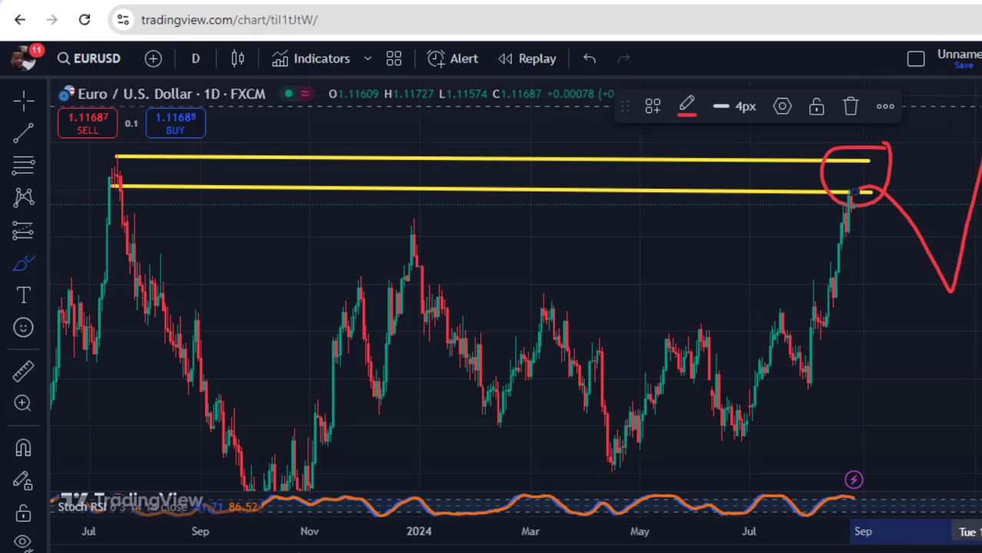
mouse_move(981, 119)
mouse_down()
mouse_move(981, 107)
mouse_move(929, 106)
mouse_up()
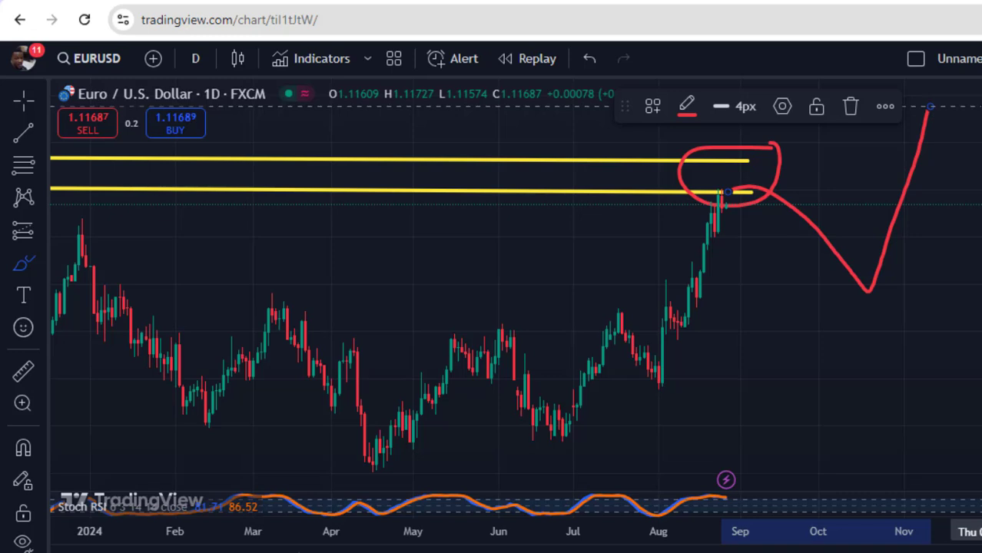
Step: Delete the V-shaped projection path and enlarge the Stoch RSI pane
click(849, 105)
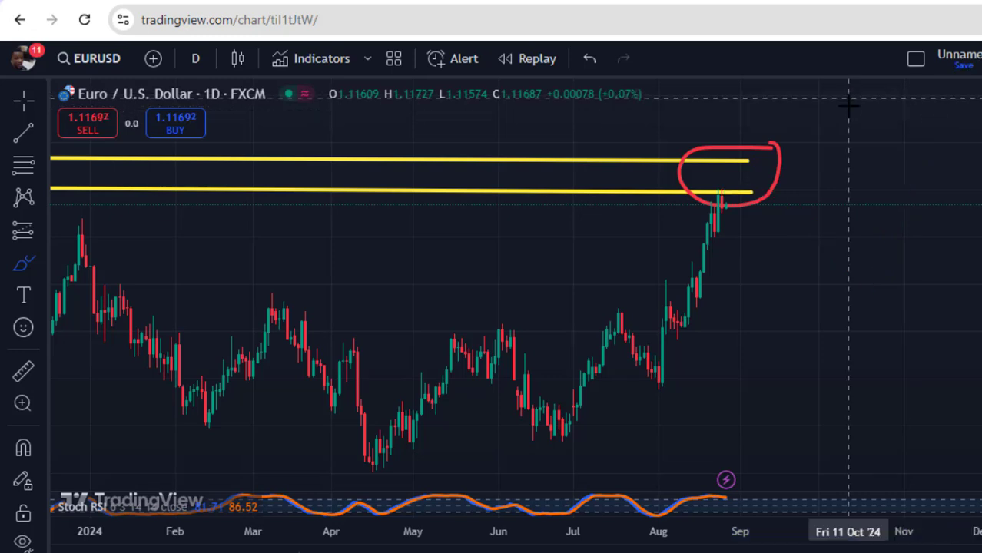
key(Escape)
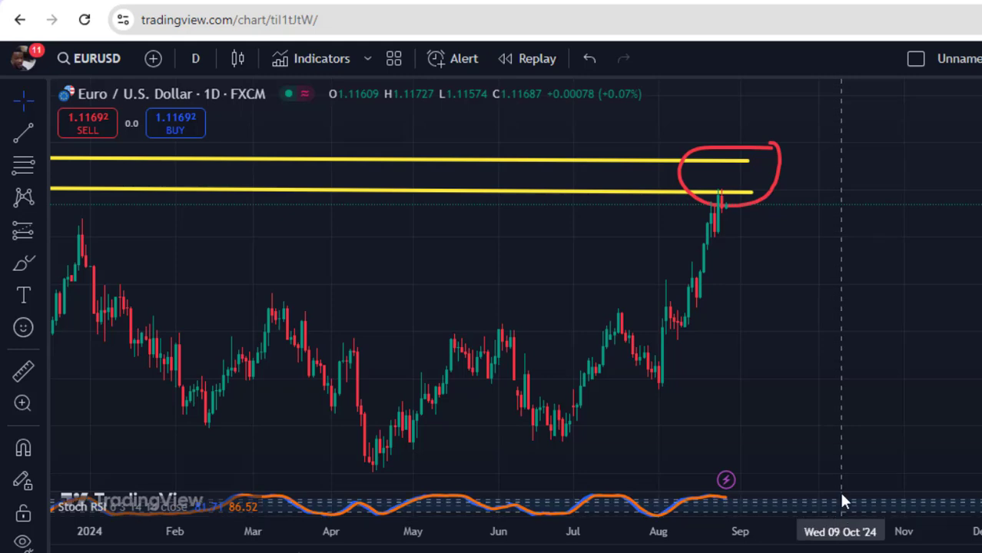
drag(841, 490, 868, 333)
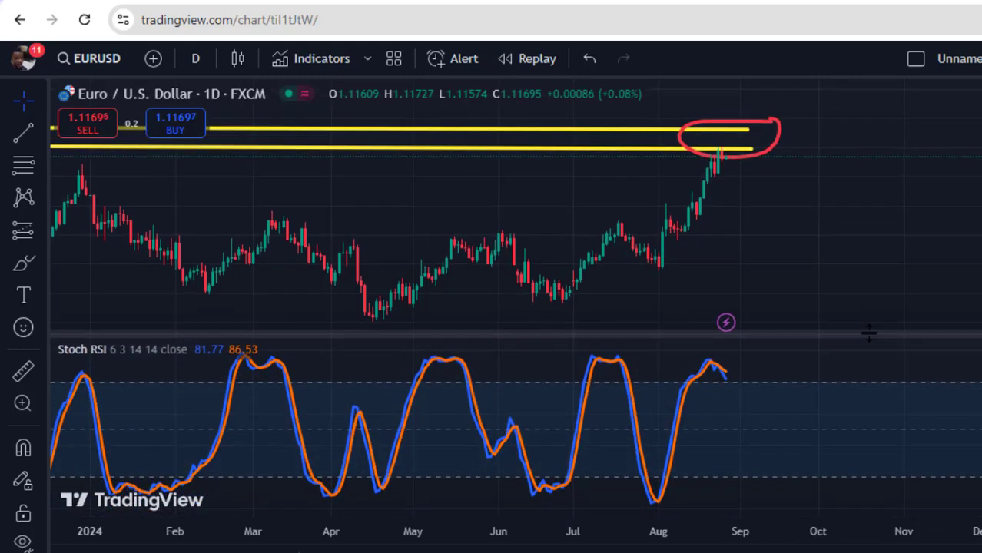
scroll(868, 332, up, 2)
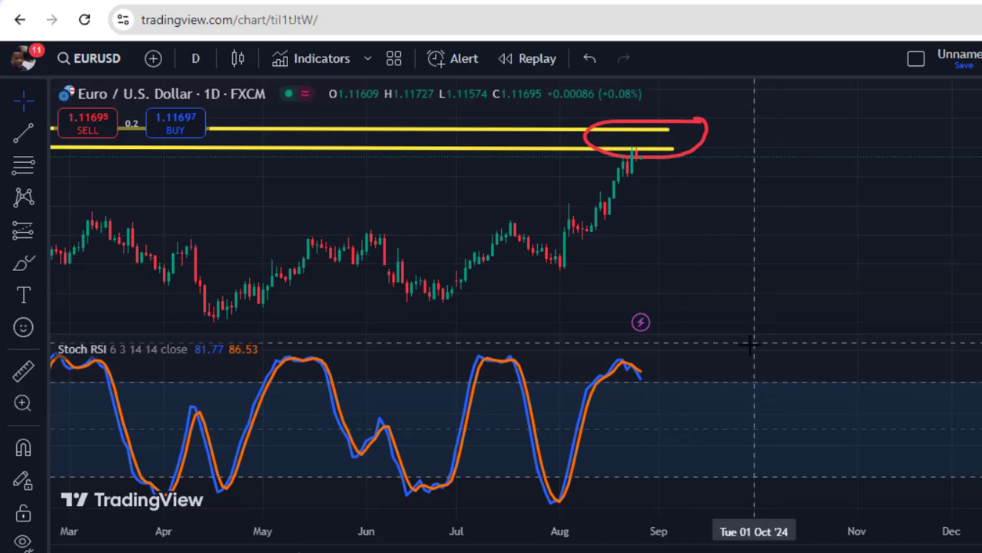
Step: Pan the EURUSD chart so it shows from February onward
right_click(705, 294)
click(649, 278)
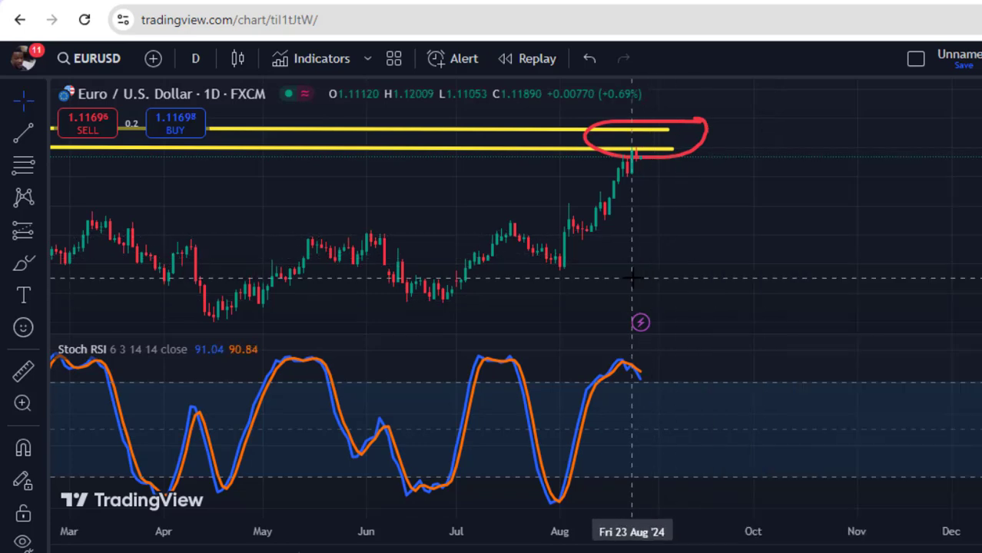
drag(633, 278, 778, 298)
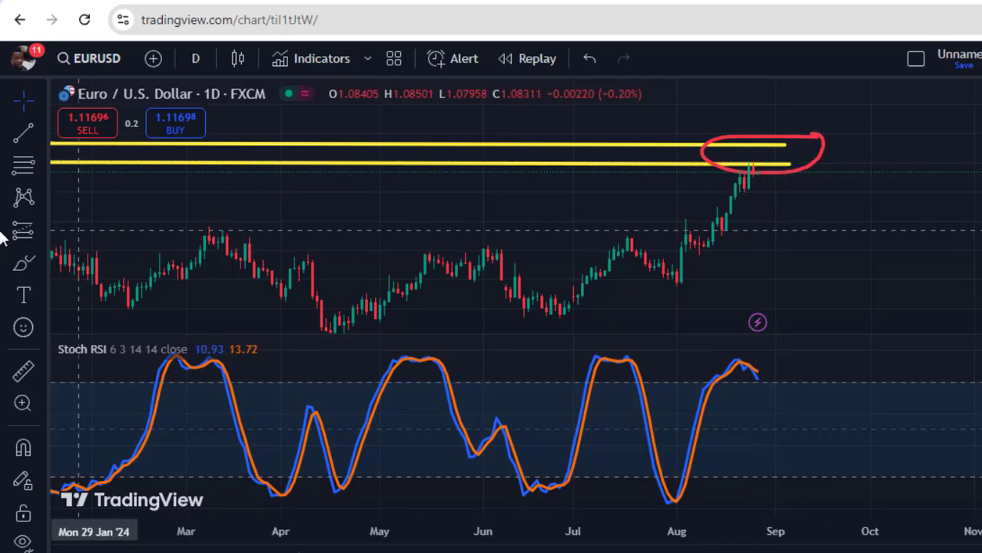
click(24, 262)
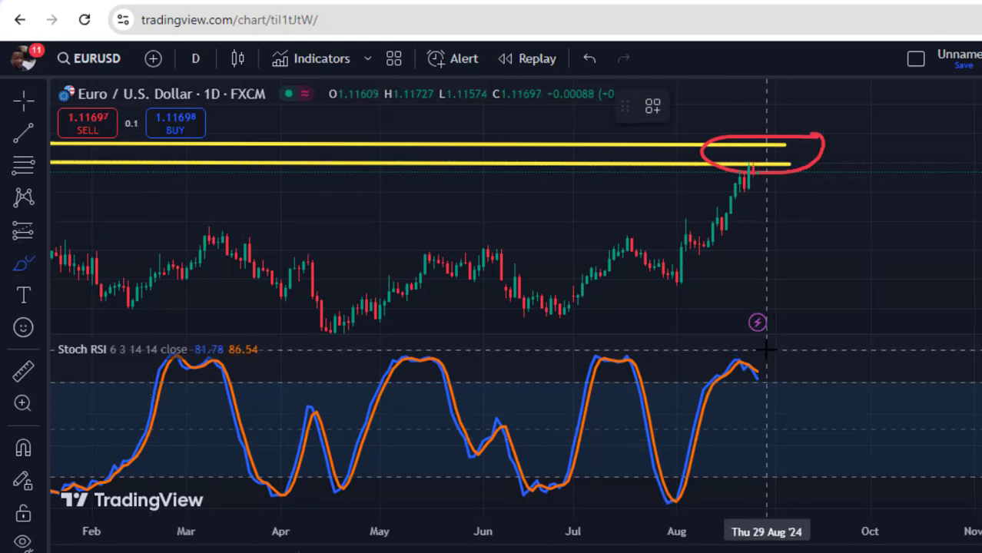
Step: Circle the Stoch RSI peak in red, add a red level line, and shrink the indicator pane
mouse_move(744, 351)
mouse_down()
mouse_move(723, 365)
mouse_move(742, 378)
mouse_move(782, 363)
mouse_move(766, 350)
mouse_up()
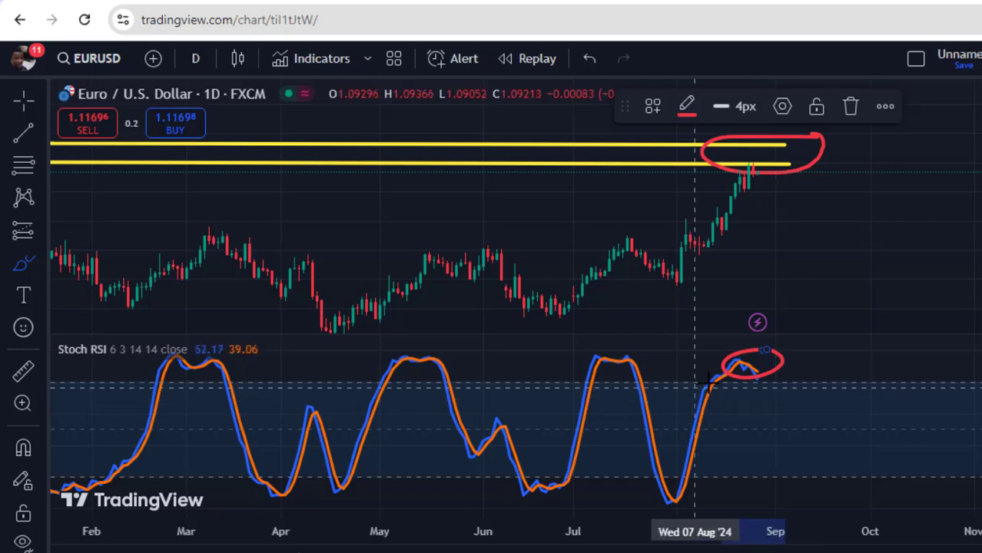
drag(721, 384, 897, 382)
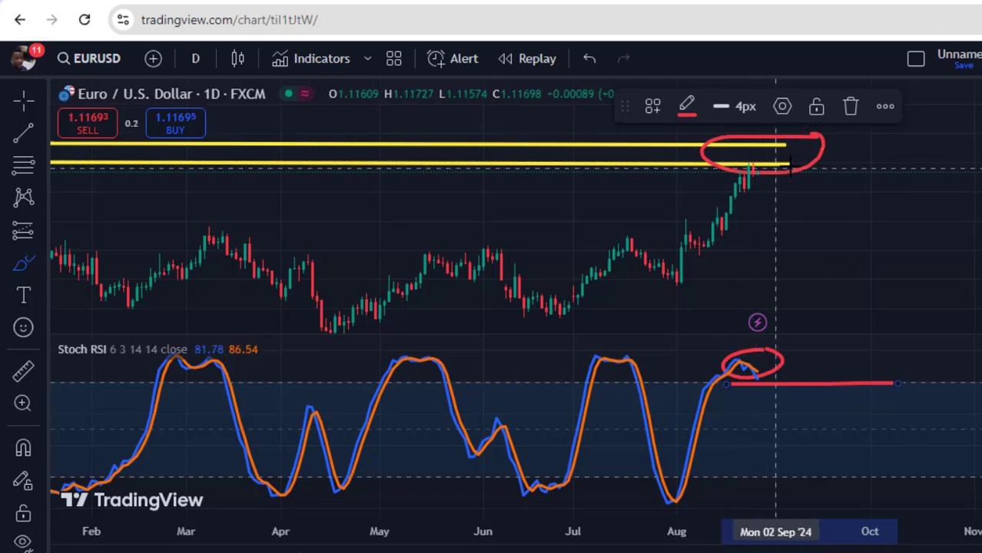
mouse_move(753, 158)
mouse_down()
mouse_move(829, 245)
mouse_move(855, 137)
mouse_up()
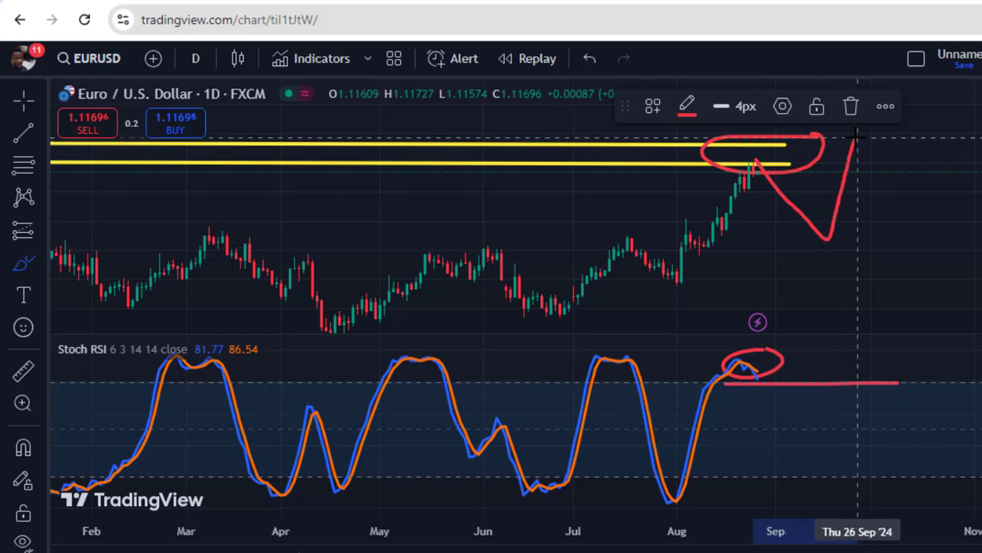
click(851, 108)
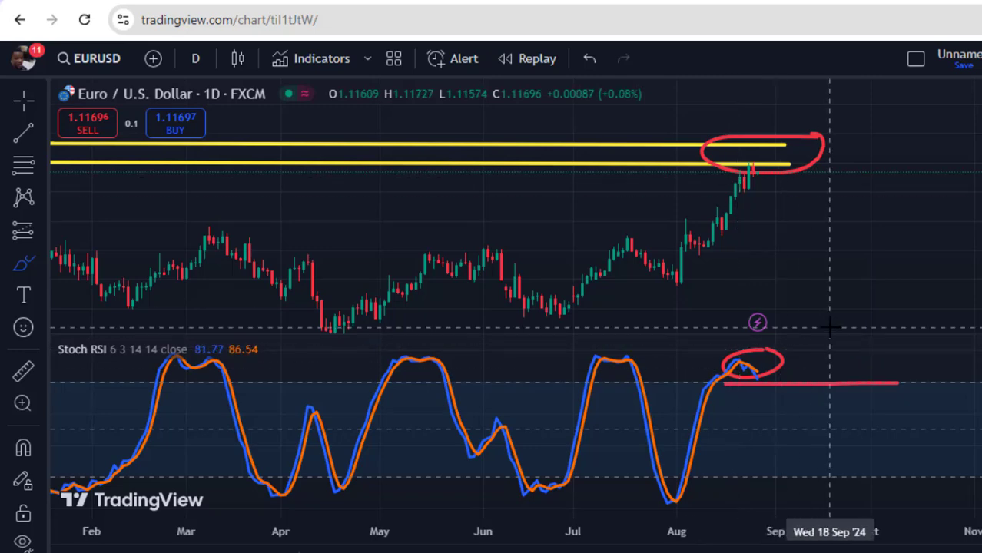
drag(827, 336, 910, 540)
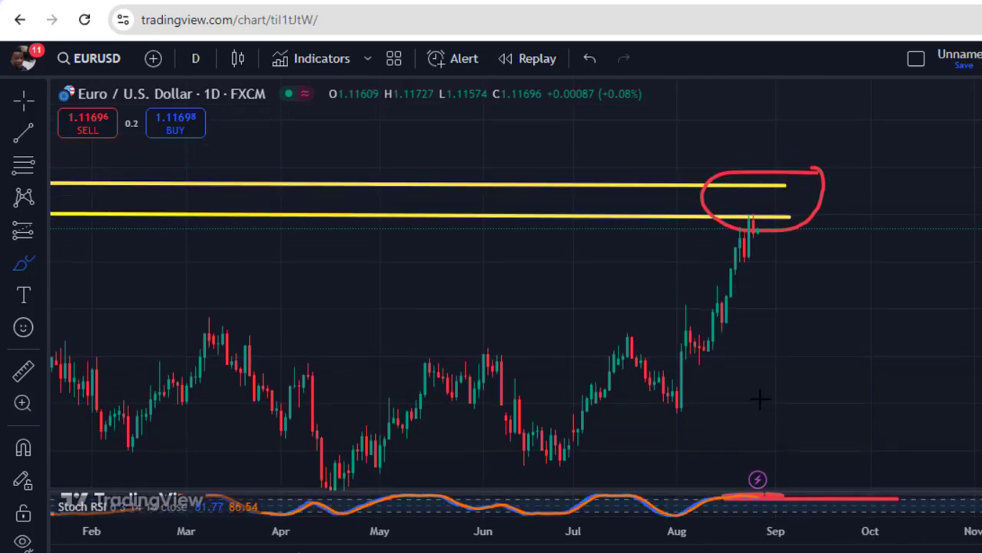
scroll(793, 346, down, 2)
scroll(844, 346, up, 3)
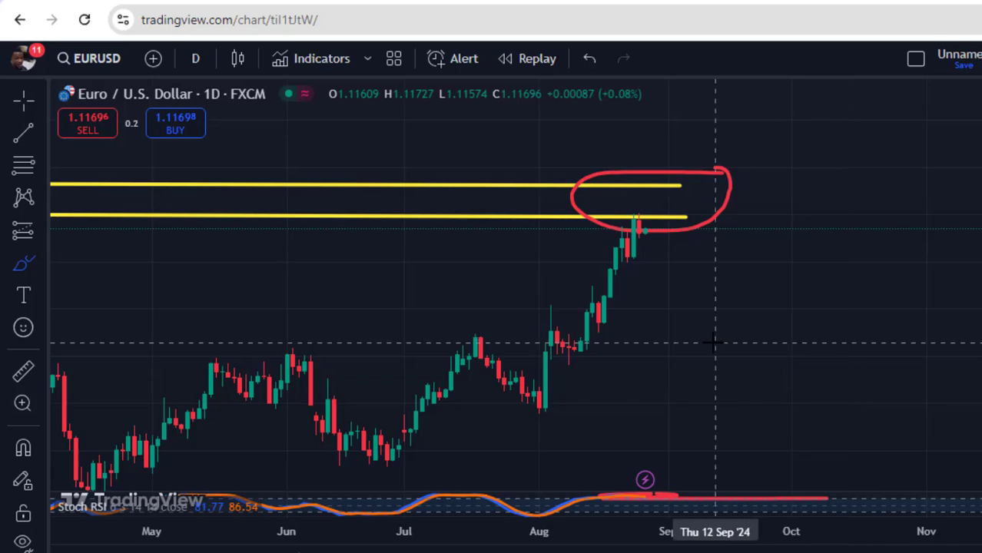
drag(541, 338, 850, 285)
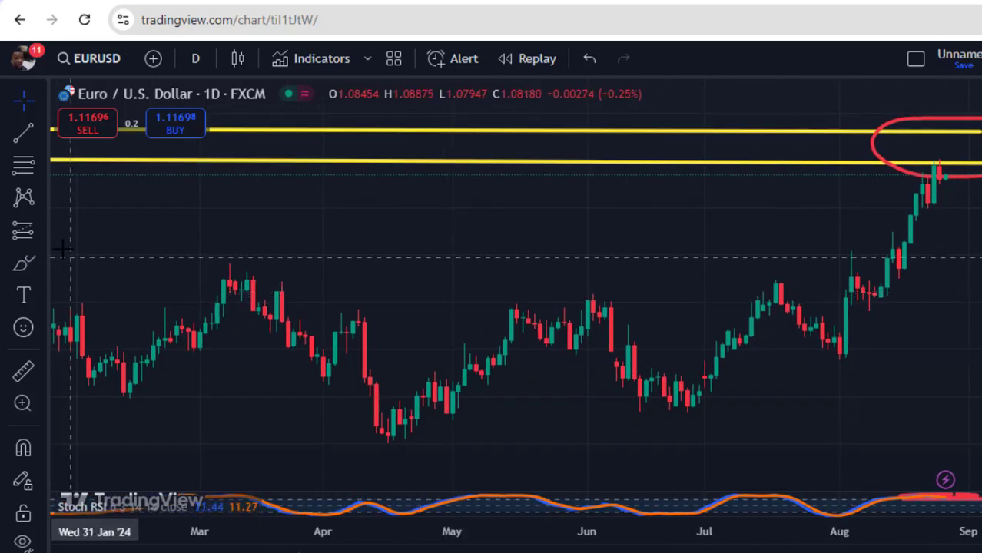
click(21, 266)
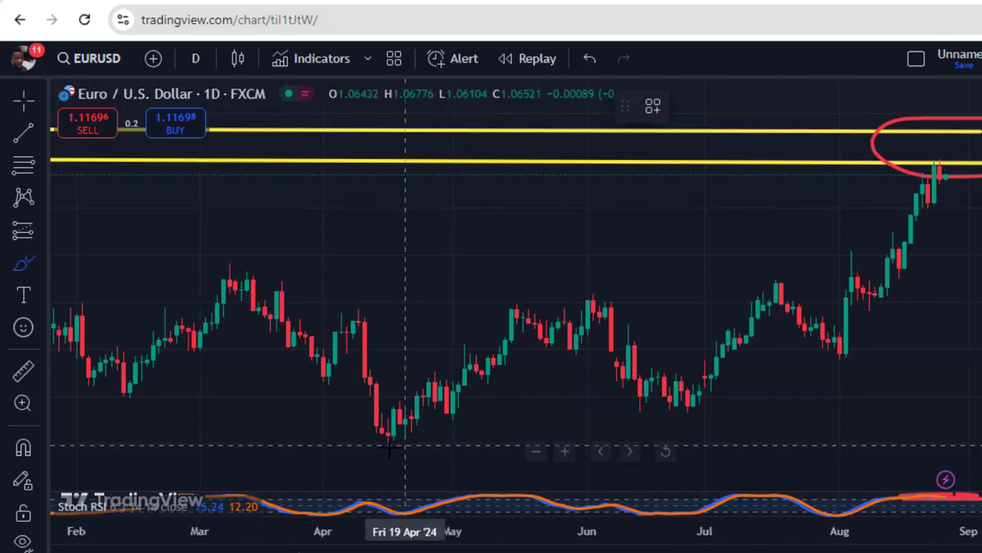
mouse_move(389, 431)
mouse_down()
mouse_move(573, 300)
mouse_move(697, 401)
mouse_move(725, 350)
mouse_move(782, 292)
mouse_move(840, 342)
mouse_move(934, 163)
mouse_move(973, 201)
mouse_up()
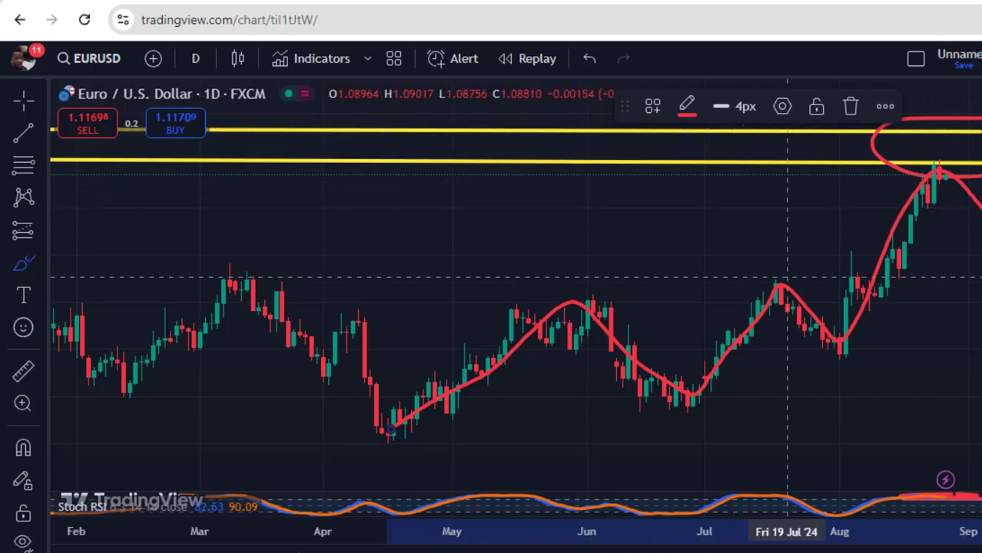
click(848, 104)
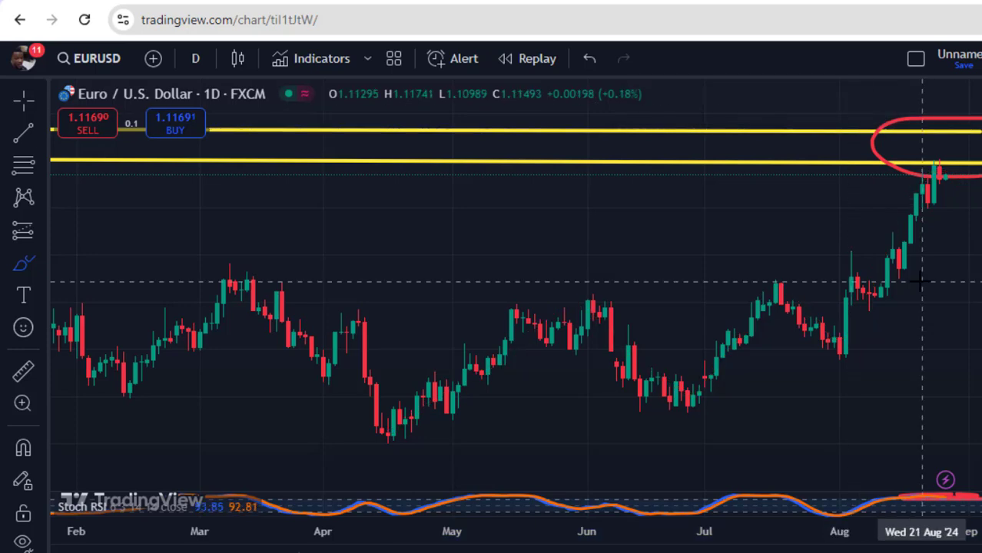
scroll(920, 281, down, 3)
drag(733, 276, 572, 259)
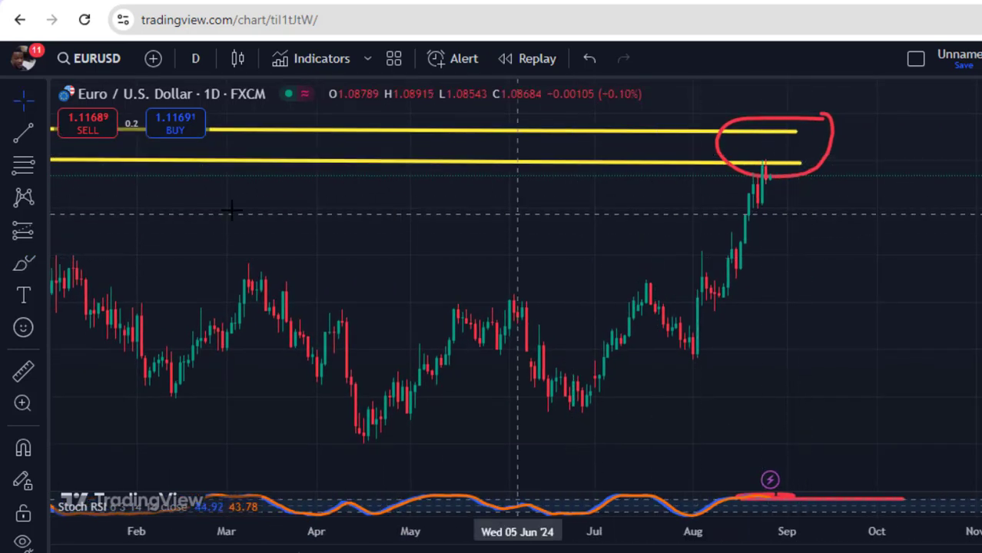
click(23, 263)
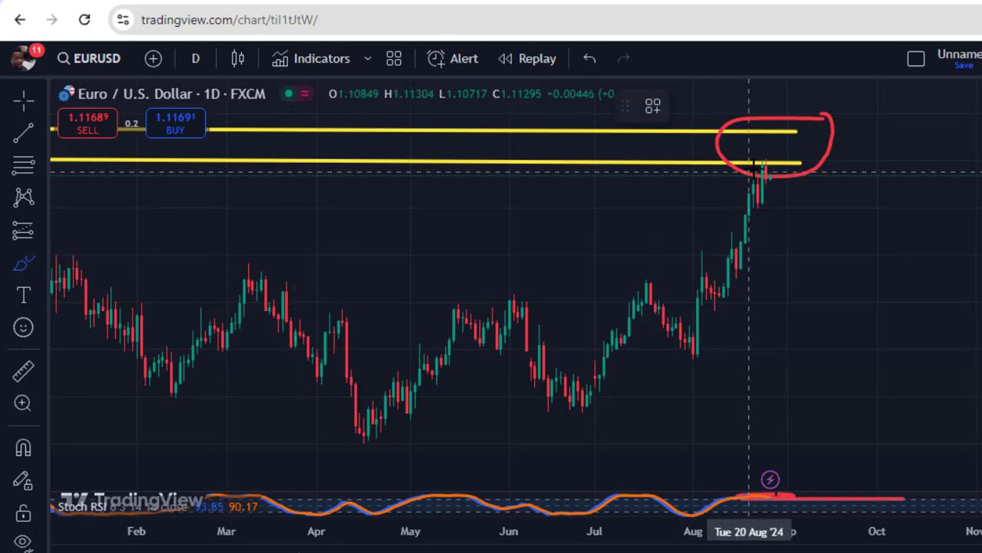
Step: Draw a red arrow from the circled peak to a circled early-October low, then a stroke back up
mouse_move(761, 144)
mouse_down()
mouse_move(763, 162)
mouse_move(873, 219)
mouse_move(876, 255)
mouse_up()
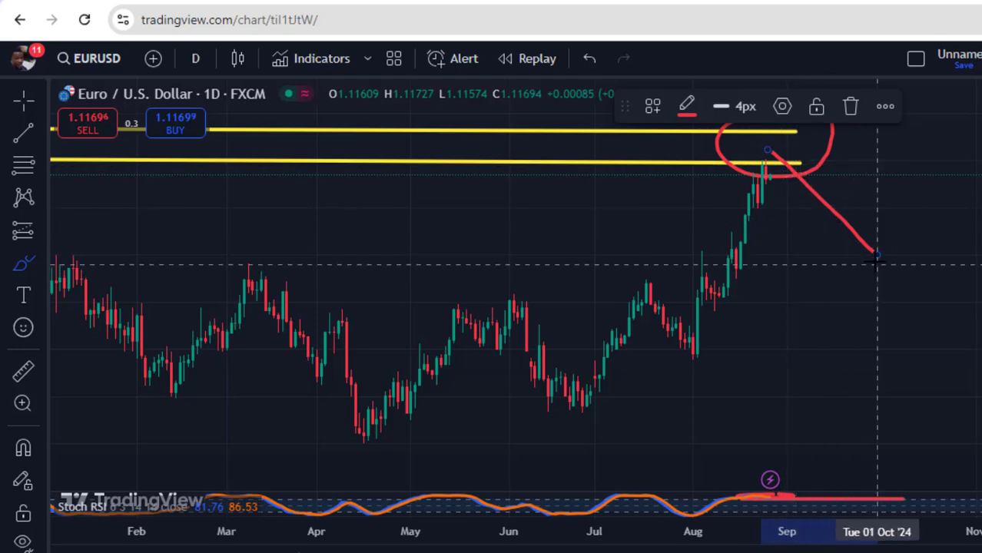
drag(889, 248, 825, 239)
mouse_move(842, 282)
mouse_down()
mouse_move(899, 268)
mouse_move(869, 248)
mouse_move(940, 113)
mouse_up()
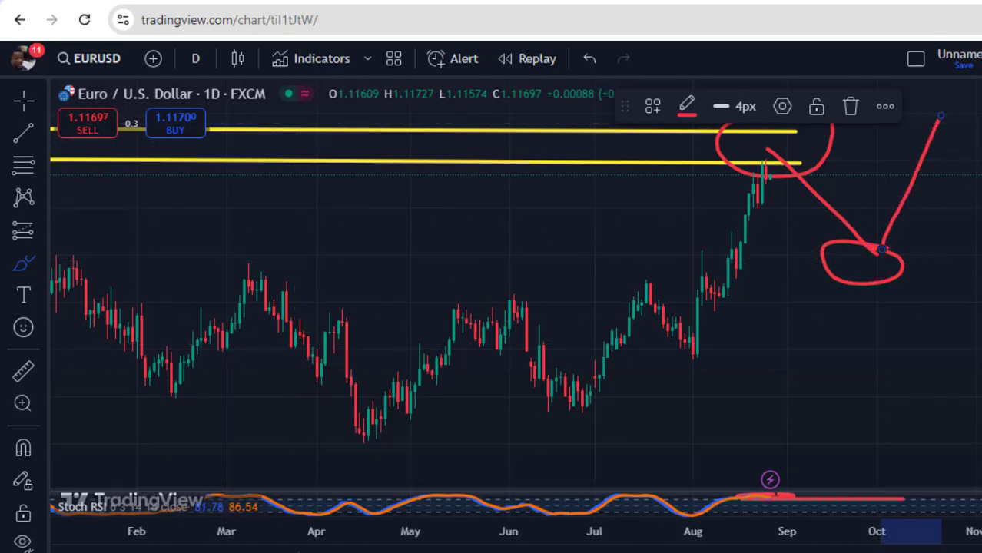
click(23, 549)
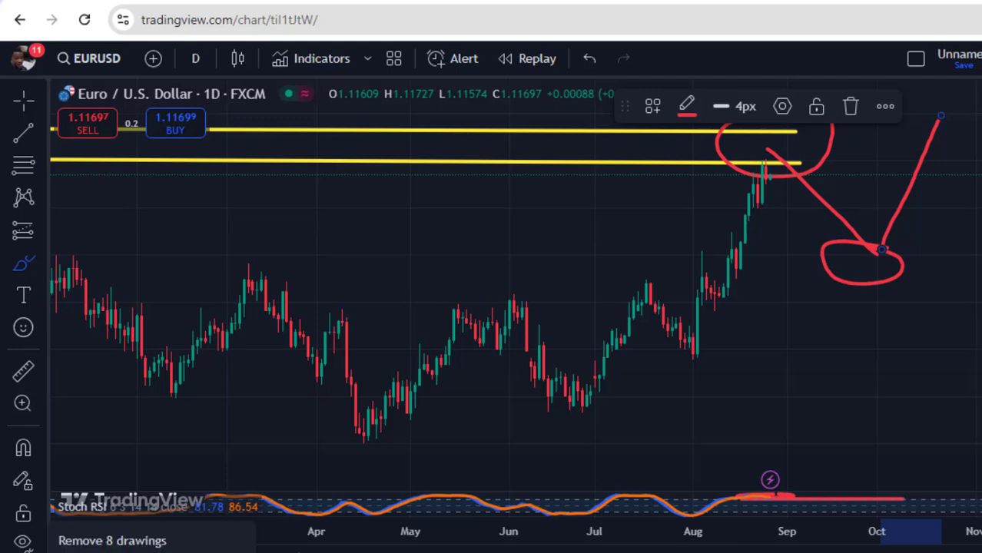
Step: Remove all 8 drawings from the EURUSD chart and enlarge the Stoch RSI pane
click(108, 537)
scroll(499, 314, down, 3)
scroll(509, 305, down, 2)
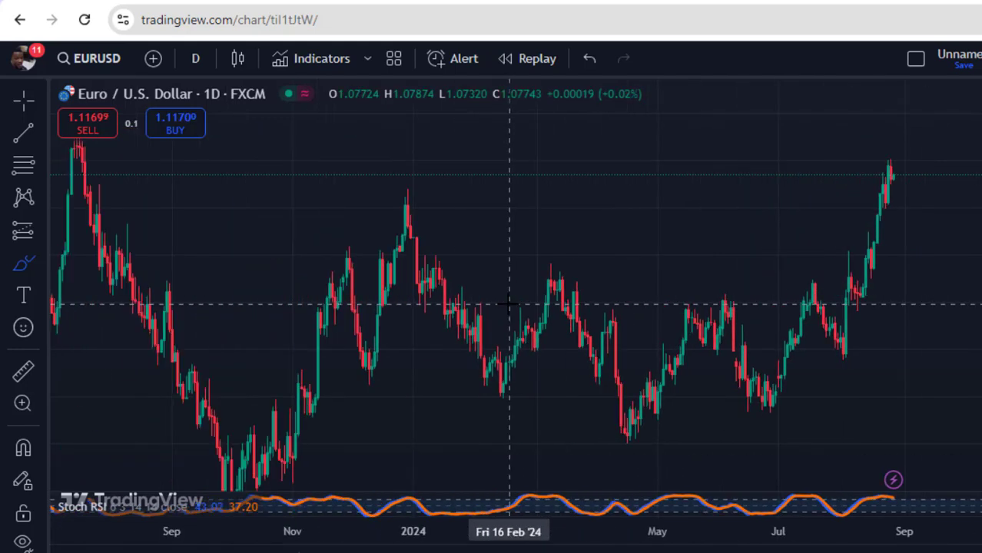
scroll(508, 305, up, 2)
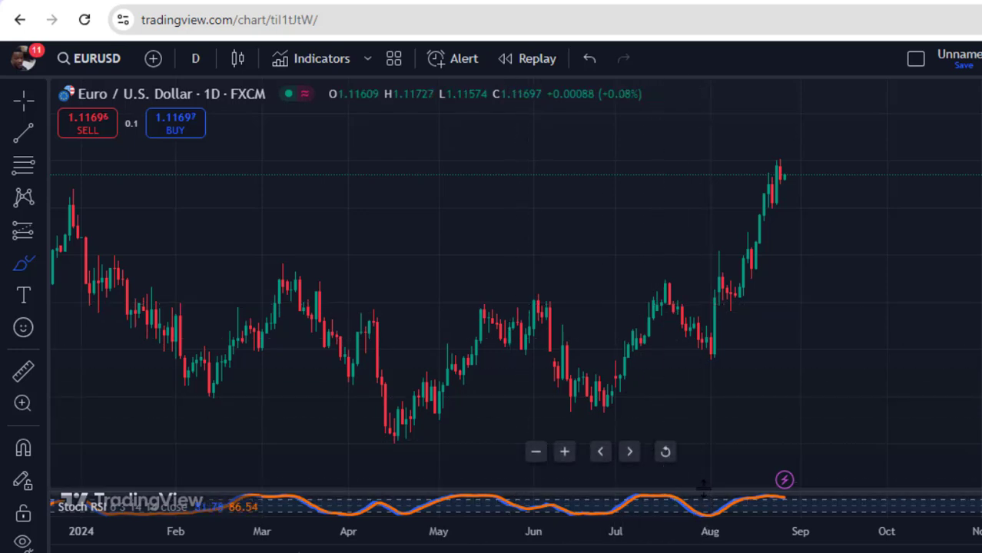
drag(703, 487, 694, 370)
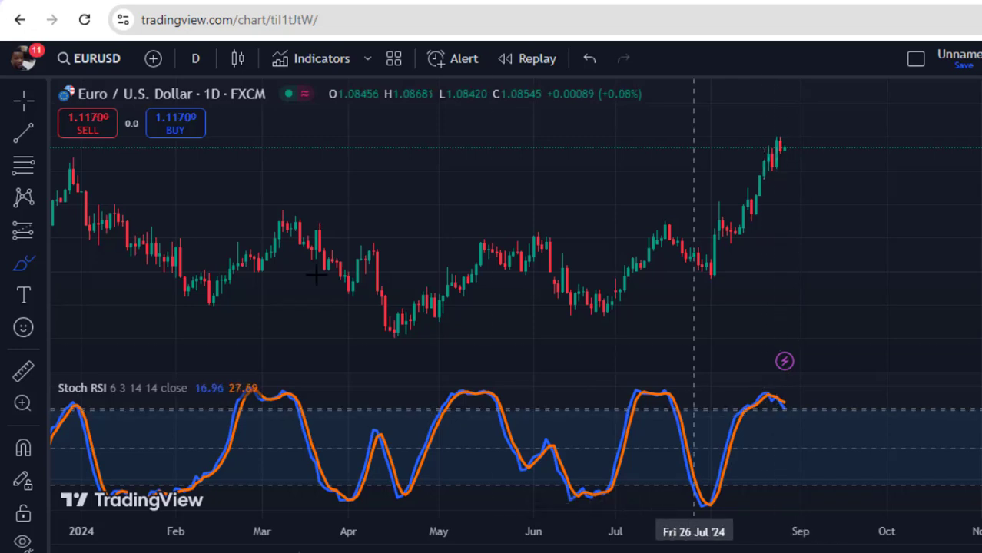
Step: Draw a red horizontal line on the Stoch RSI pane and circle the latest candles with a downward tail
click(34, 264)
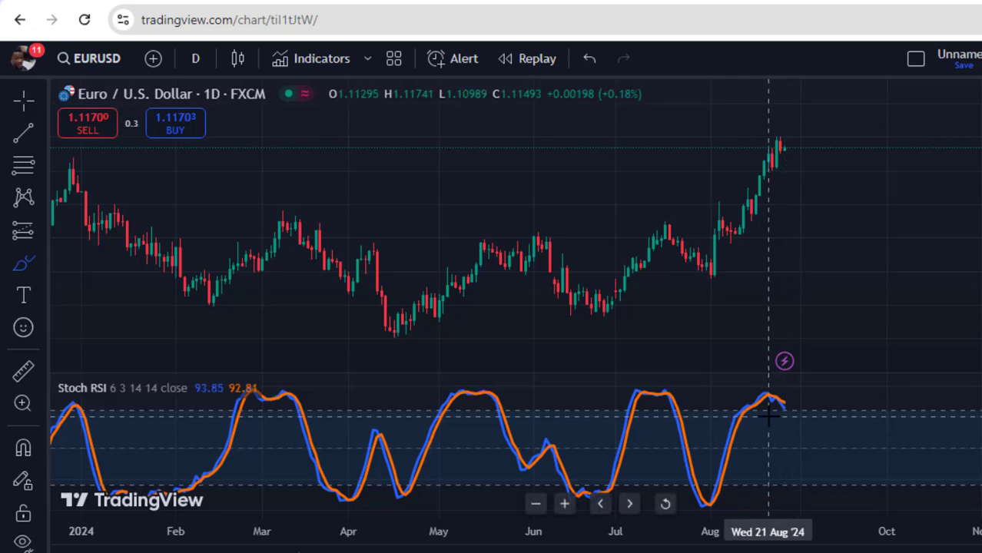
drag(759, 413, 865, 413)
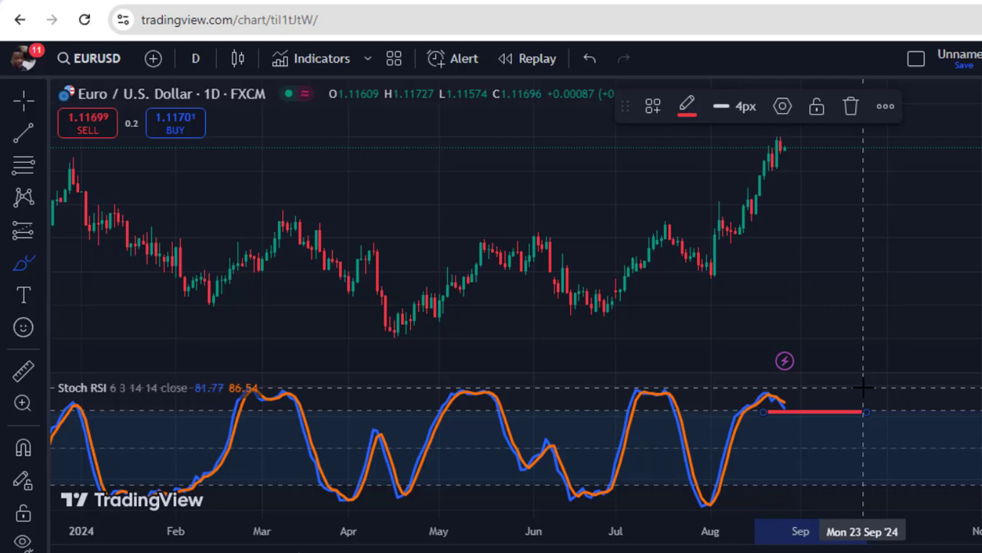
scroll(856, 321, down, 5)
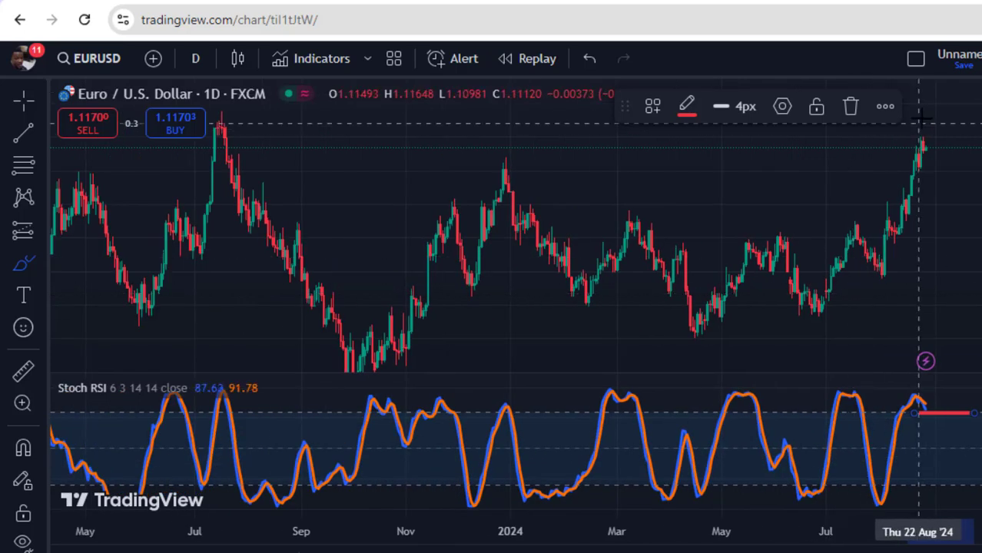
mouse_move(920, 123)
mouse_down()
mouse_move(931, 153)
mouse_move(949, 106)
mouse_move(934, 146)
mouse_move(981, 204)
mouse_up()
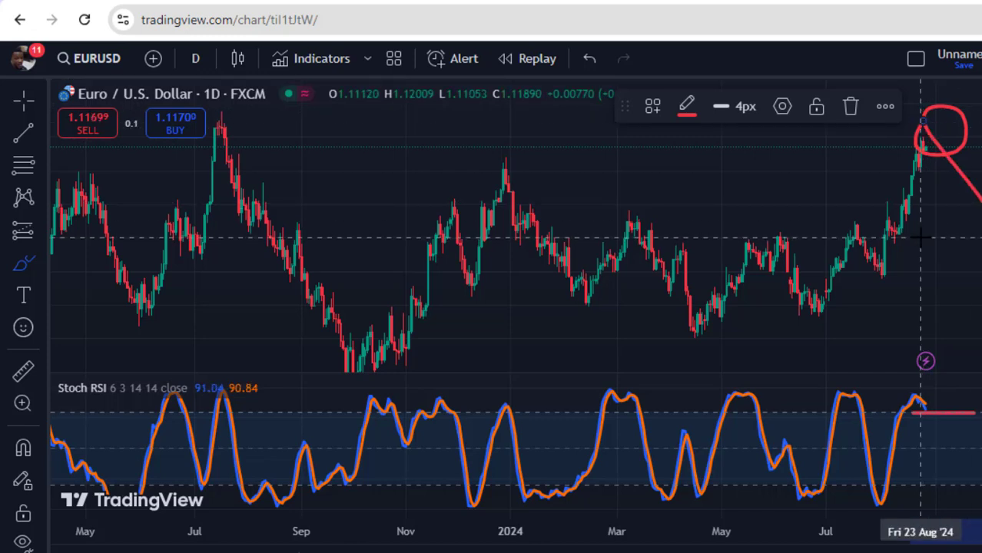